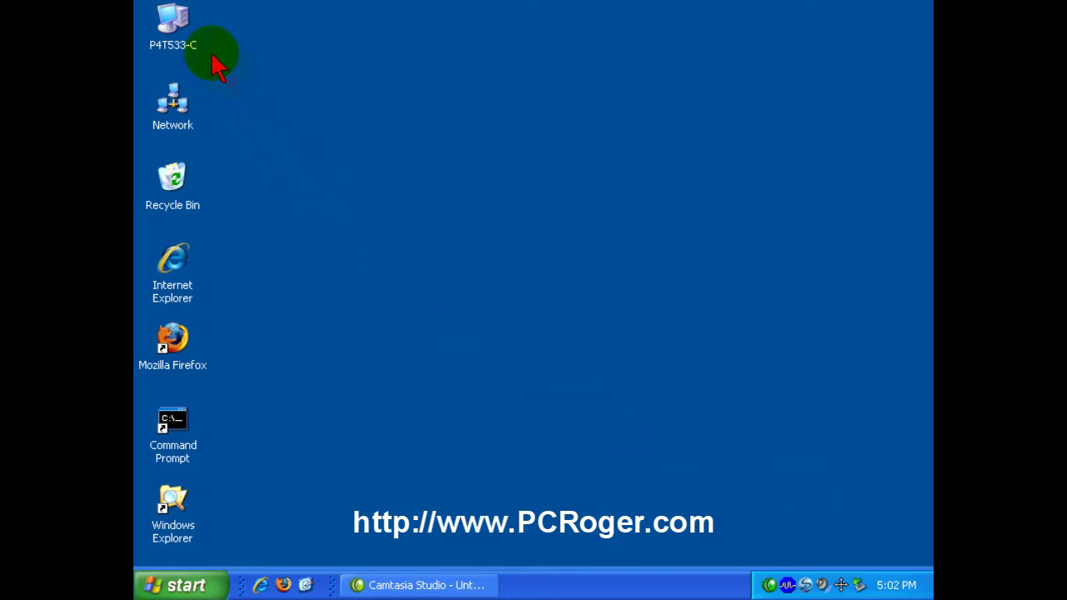
- Check the Remote Assistance and Remote Desktop settings in this computer's system properties, leaving them as they are
left_click(174, 38)
right_click(175, 38)
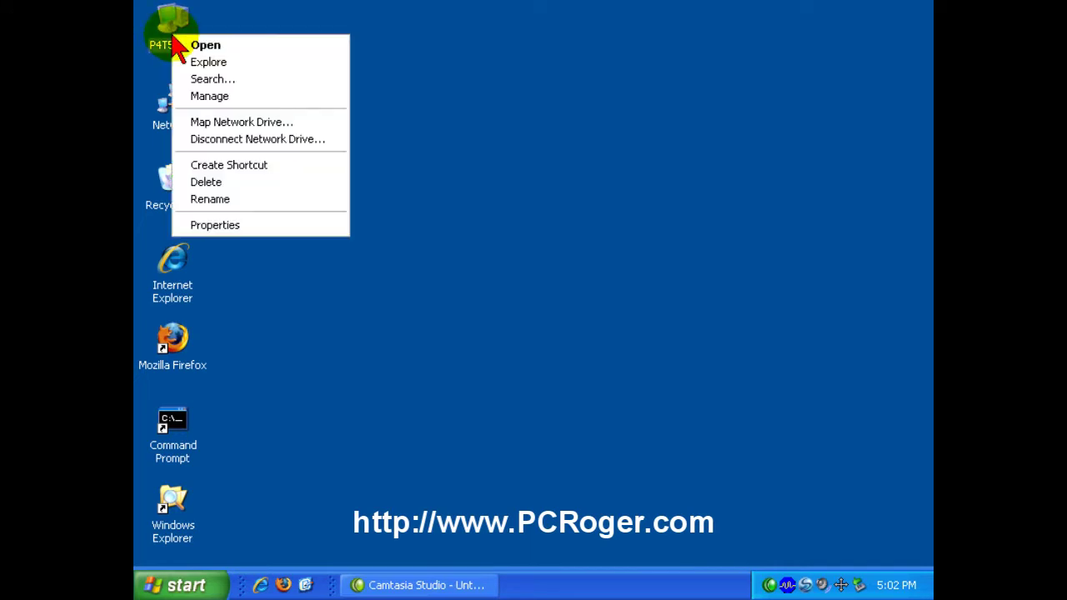
left_click(226, 223)
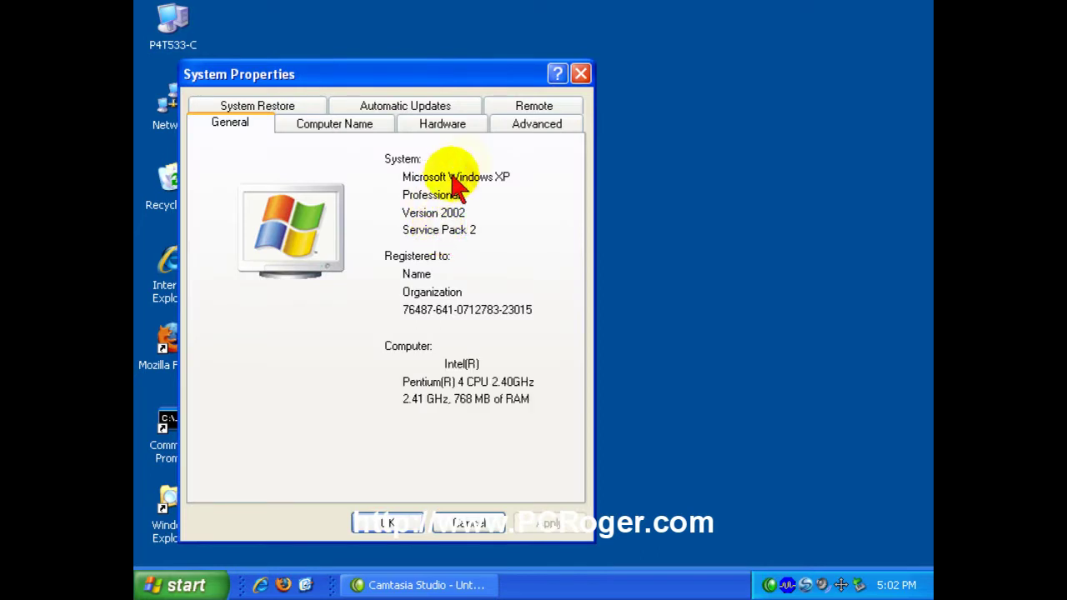
left_click(523, 110)
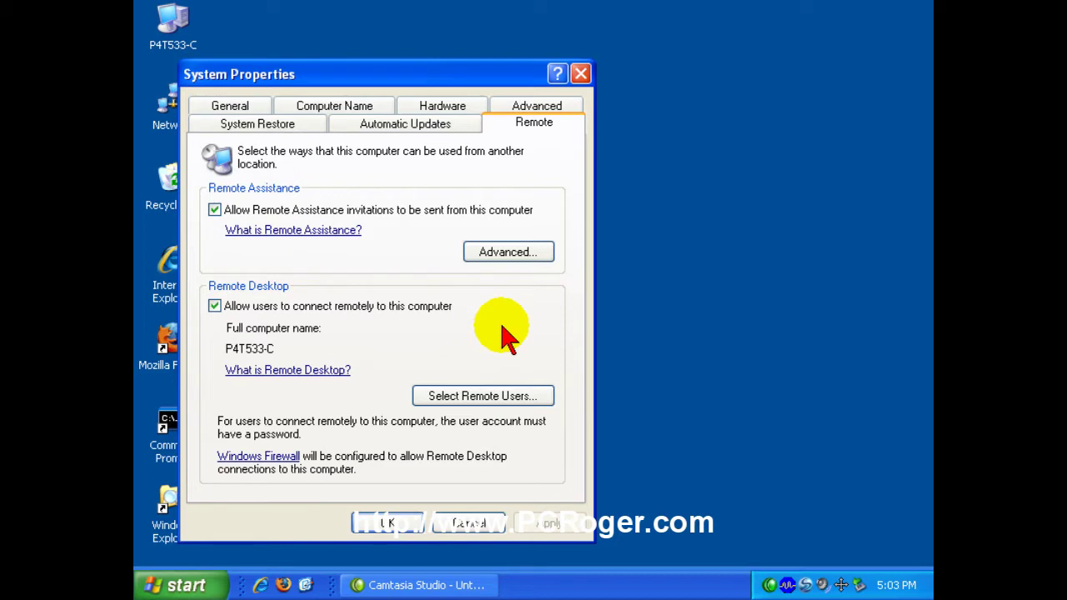
left_click(457, 522)
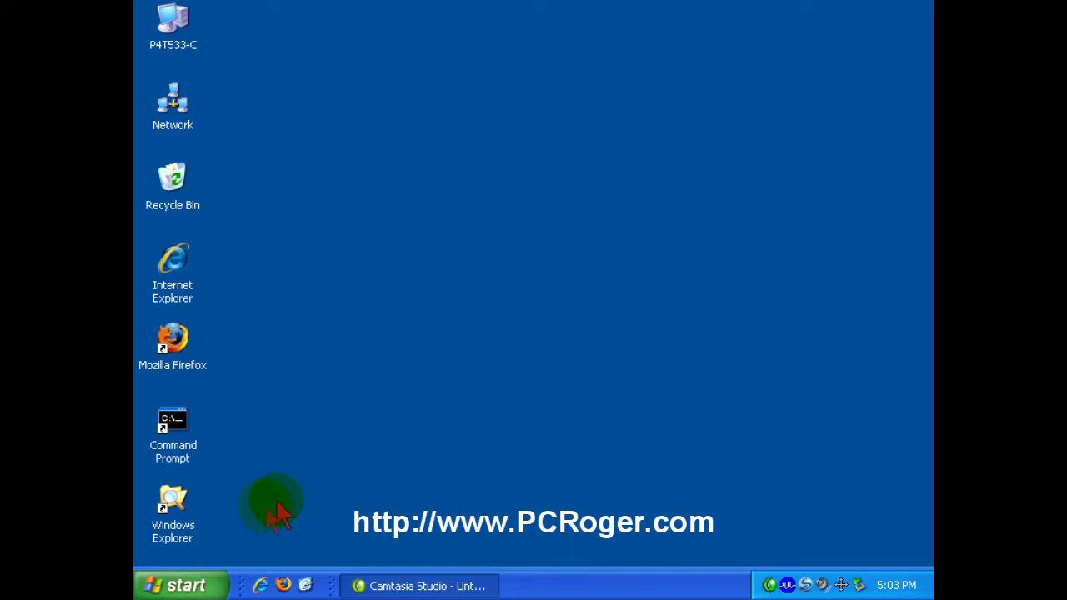
- Open Remote Desktop Connection from Accessories, expand its full options, and reposition the window so all of it fits on screen
left_click(188, 575)
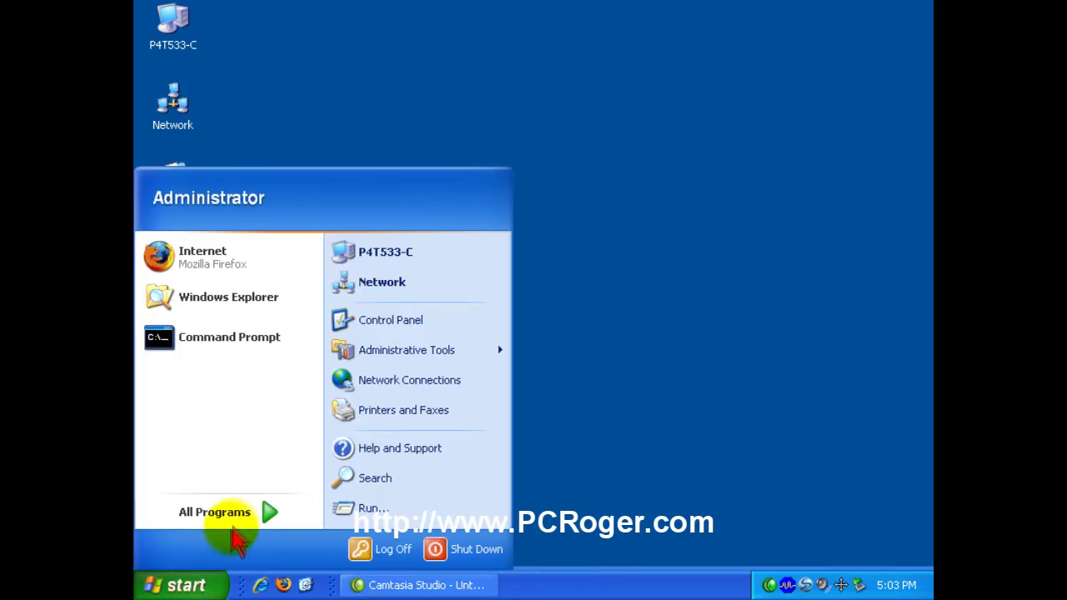
mouse_move(221, 522)
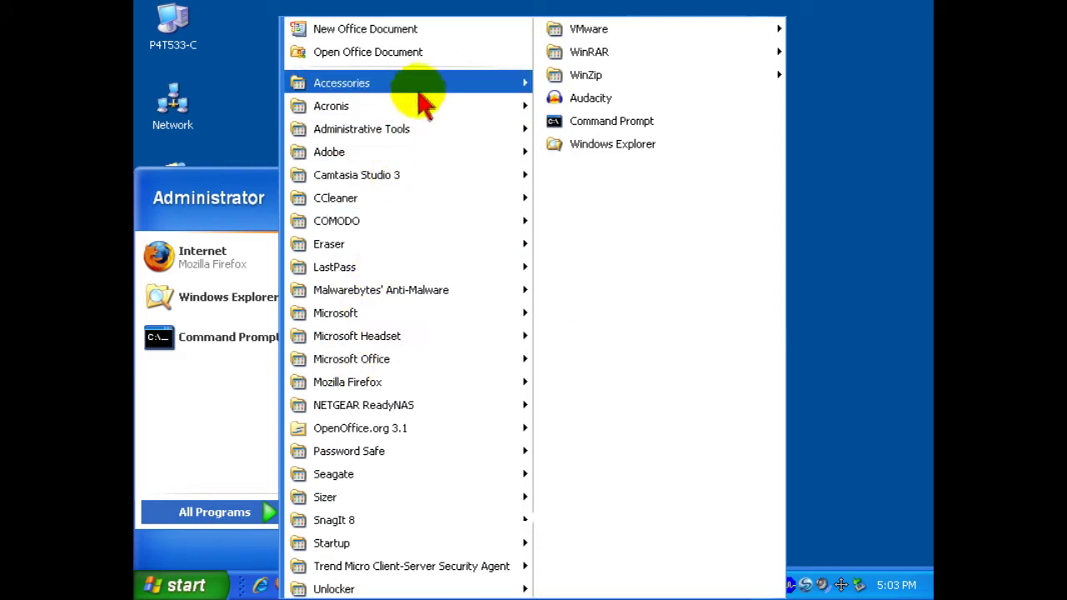
mouse_move(427, 99)
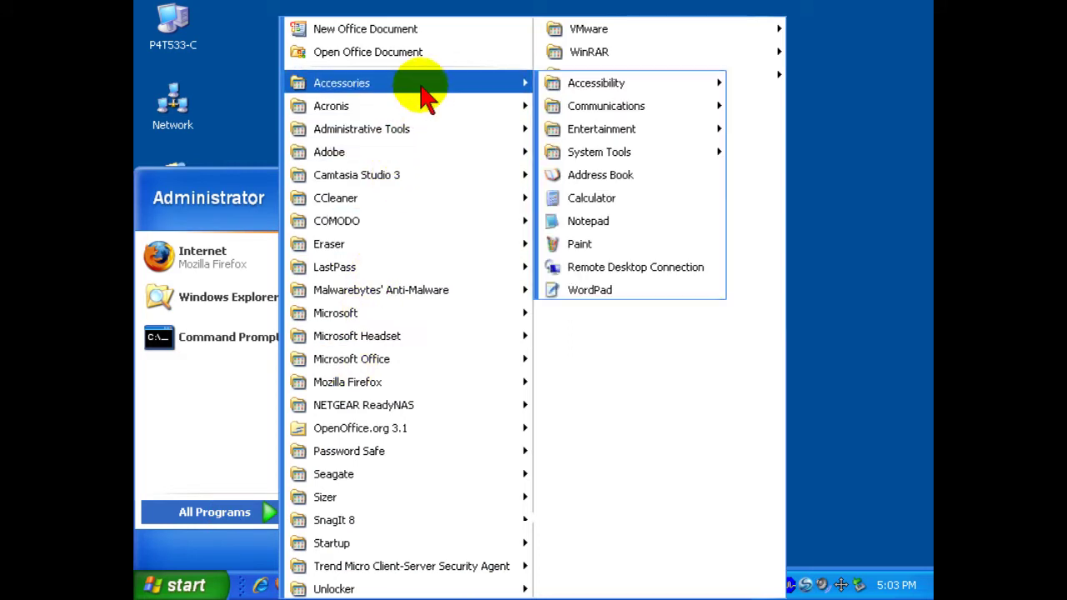
left_click(617, 268)
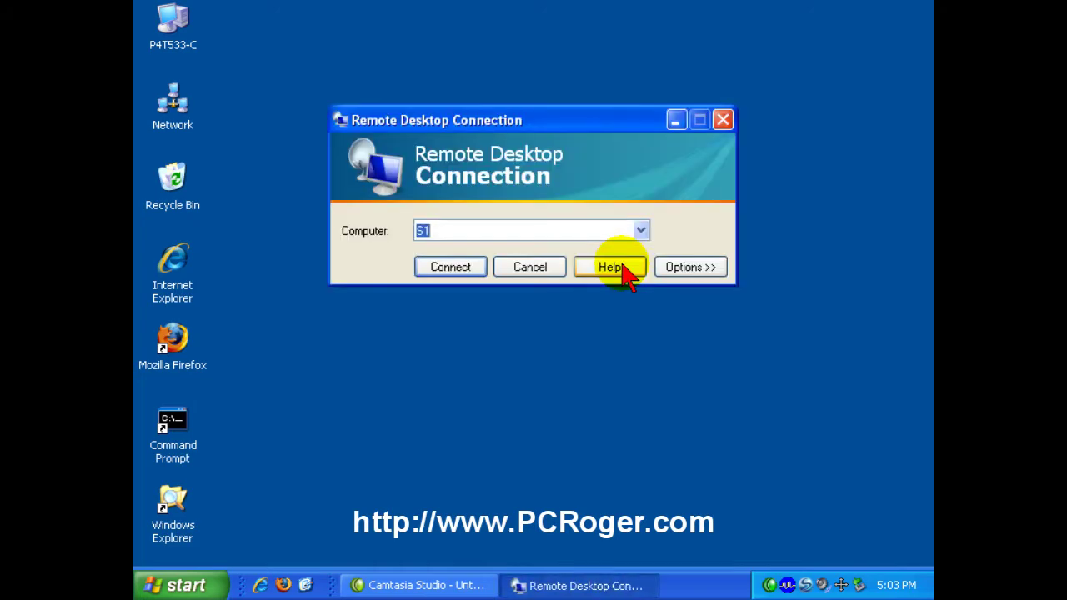
left_click(684, 269)
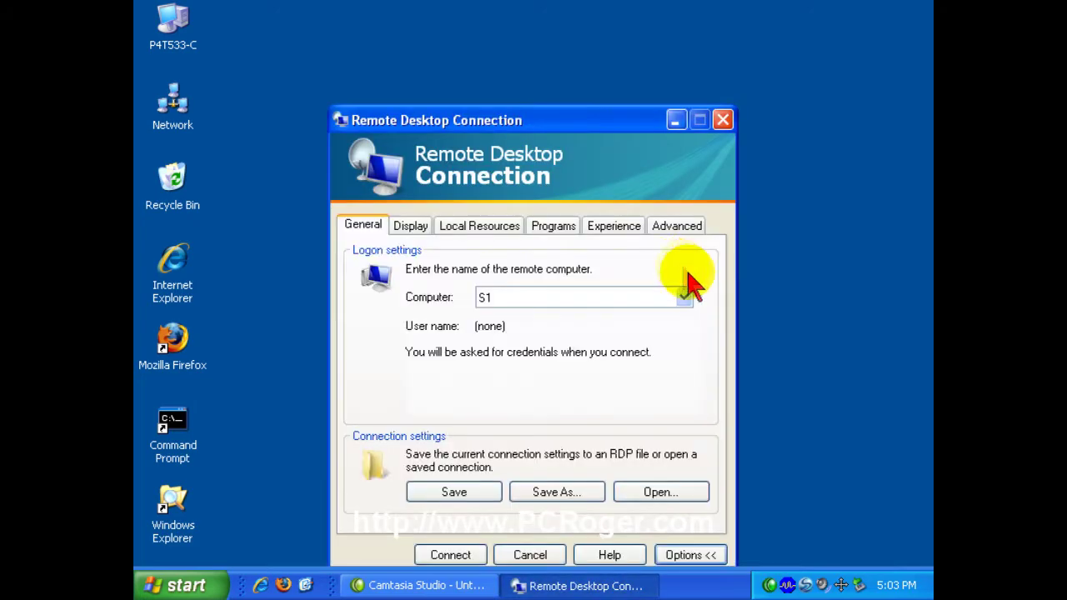
left_click_drag(609, 125, 598, 68)
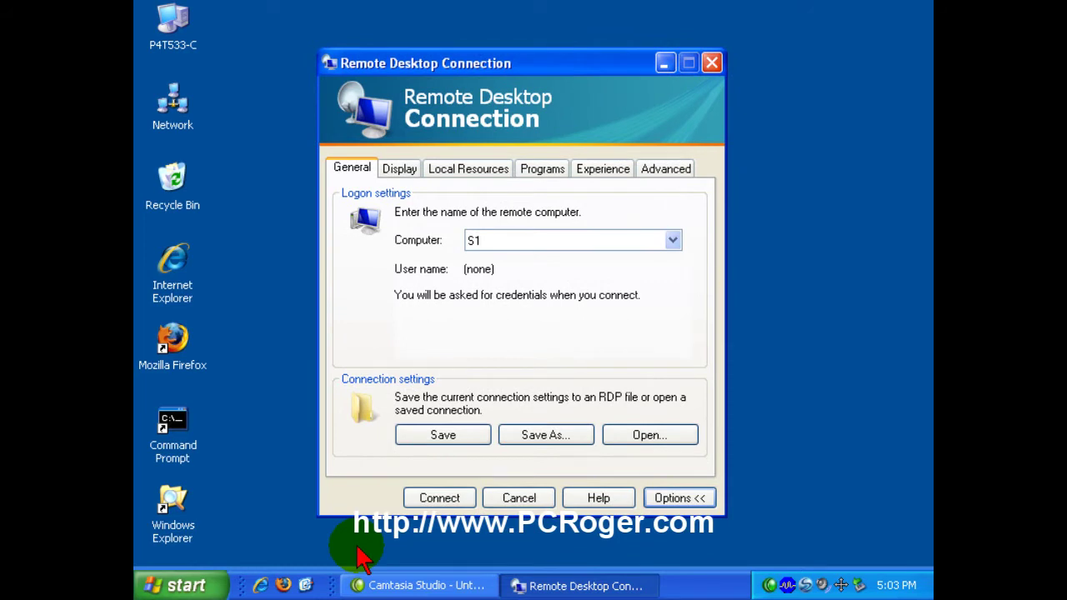
- Launch a second Remote Desktop Connection window by running mstsc, and cancel that extra window
left_click(185, 586)
left_click(379, 507)
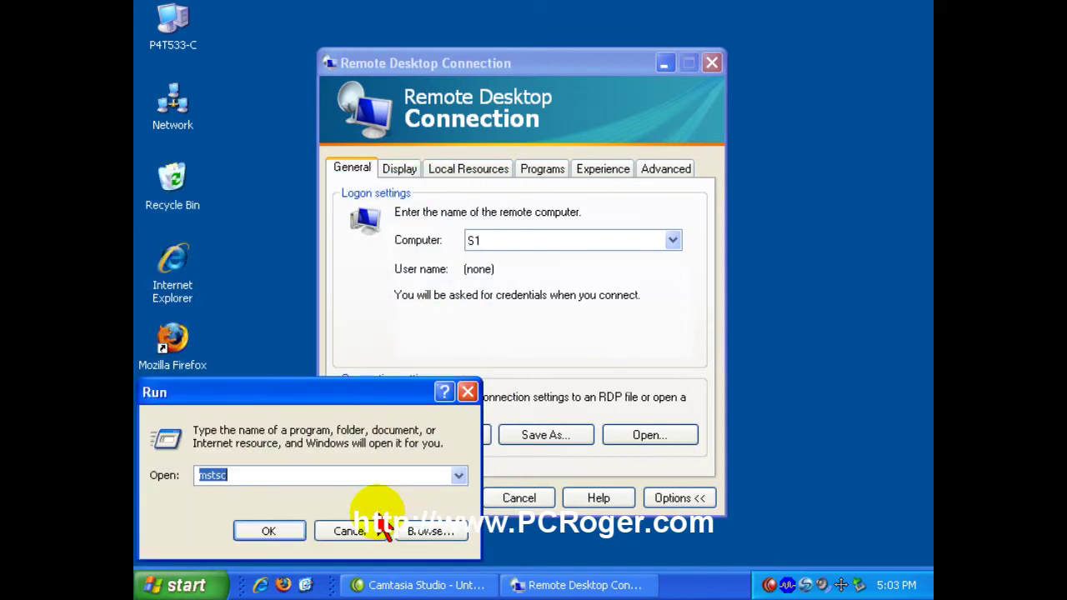
left_click(268, 477)
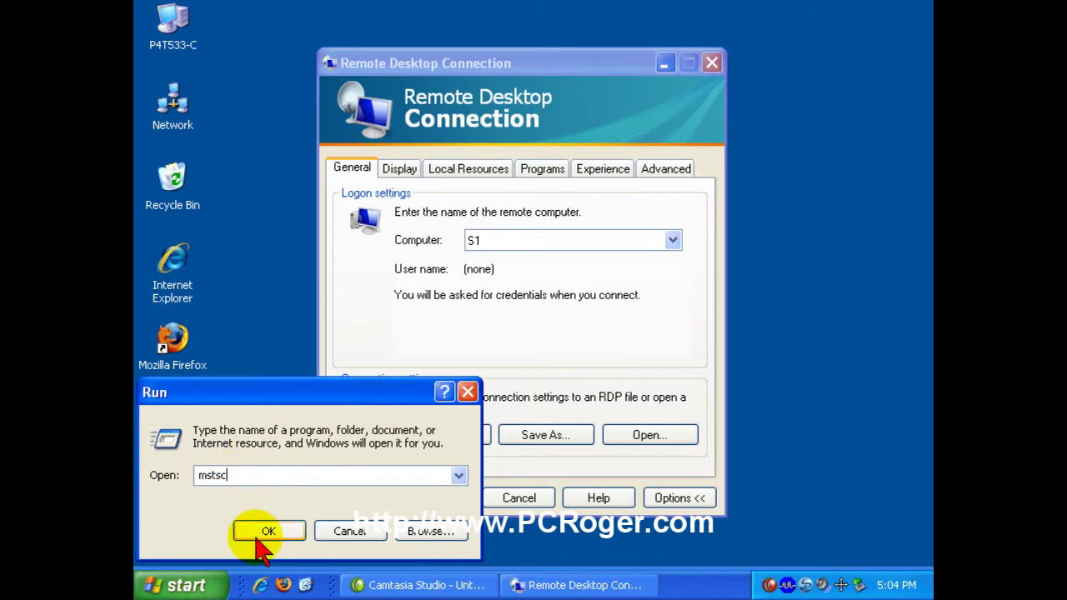
left_click(281, 534)
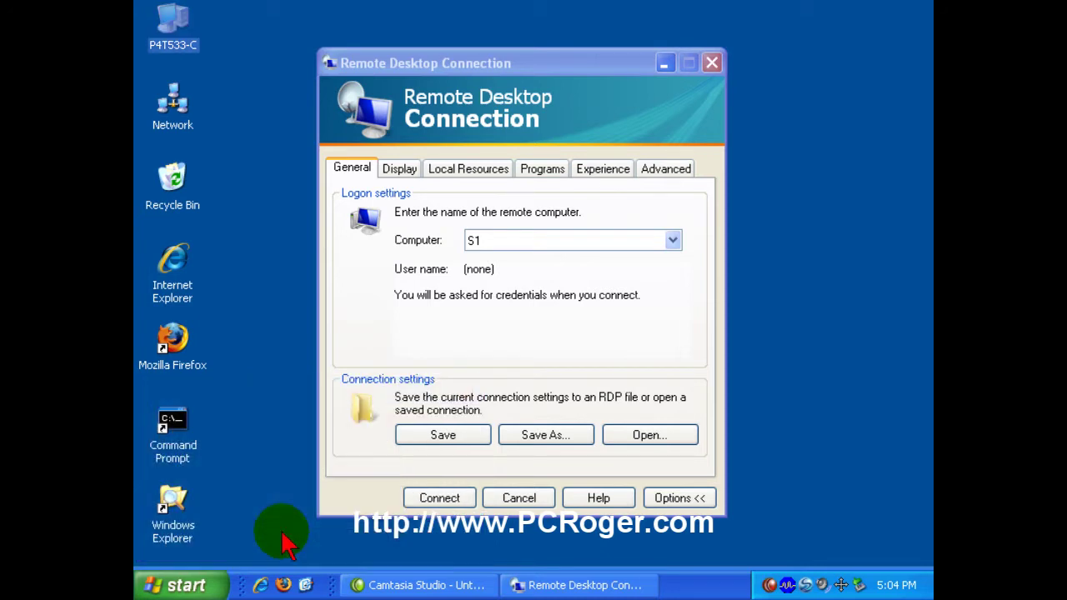
left_click_drag(513, 127, 469, 143)
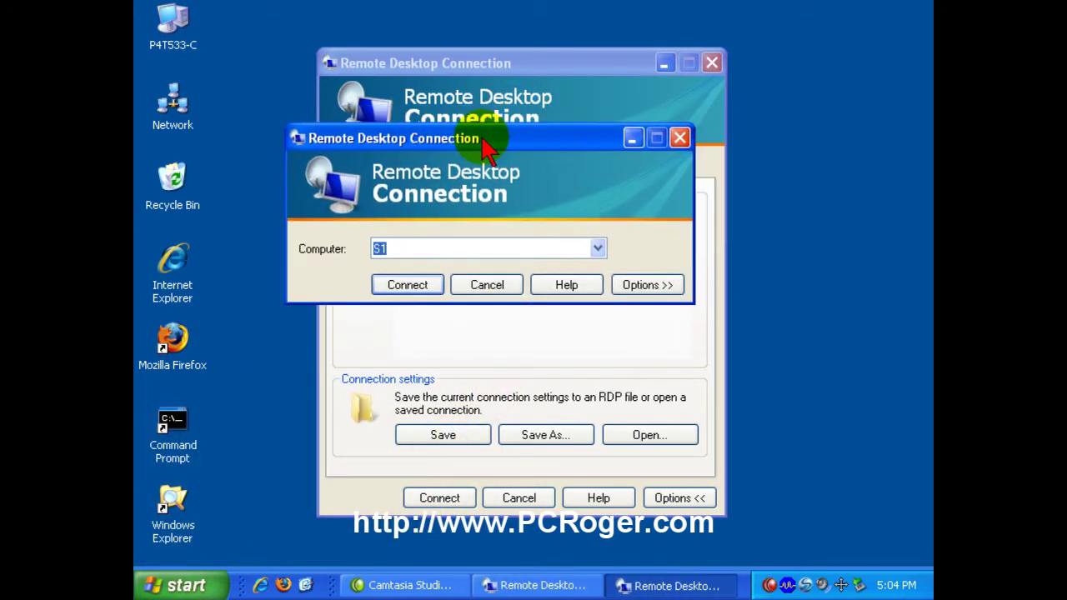
left_click(486, 284)
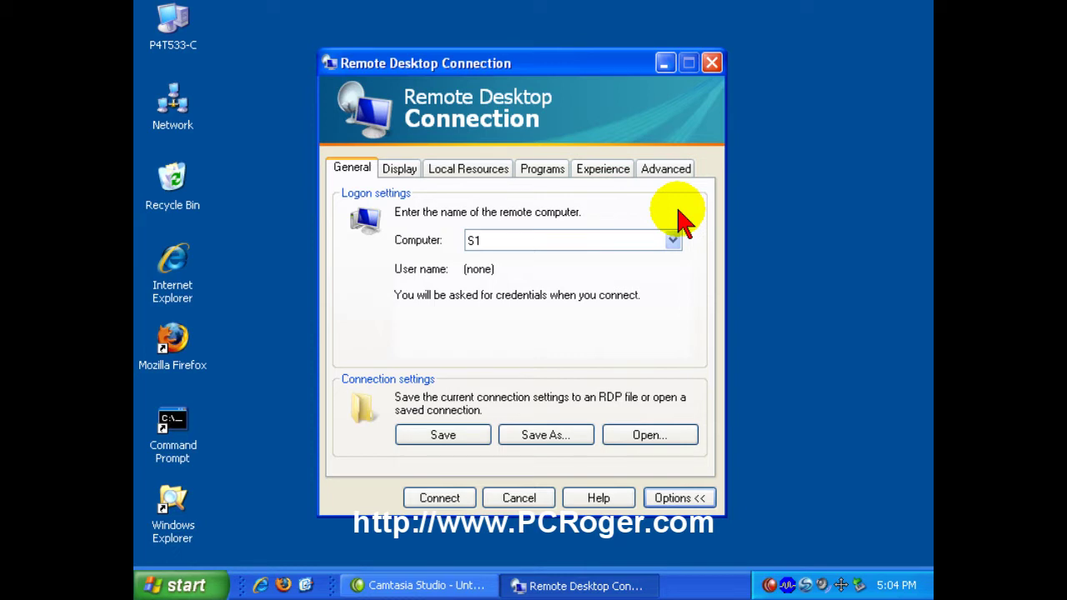
- Set the remote computer name to Test and review the display, local resources and startup program settings
left_click(478, 241)
type("Test")
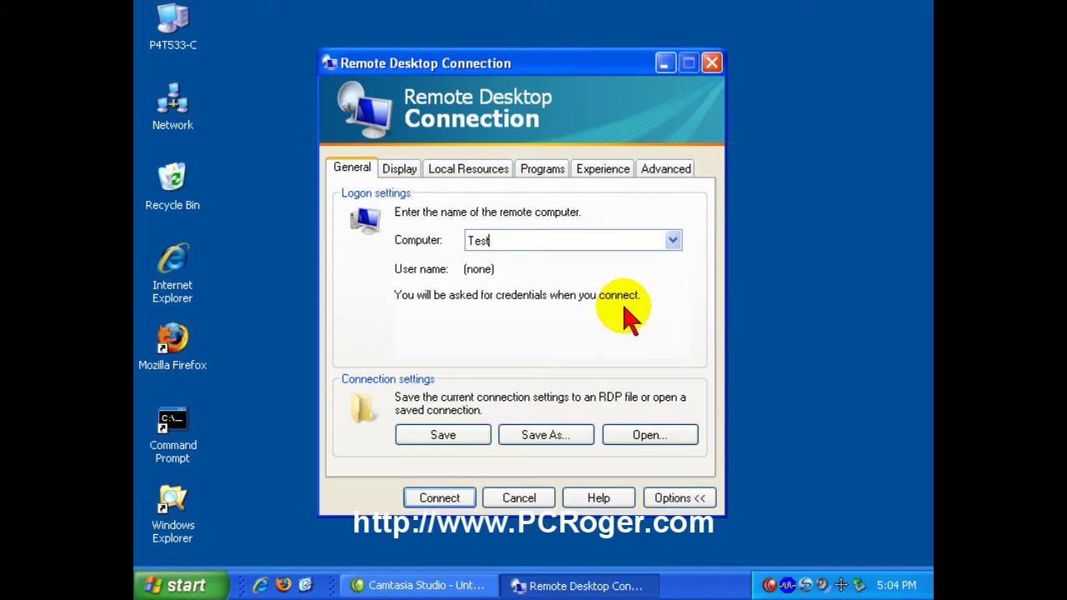
left_click(396, 170)
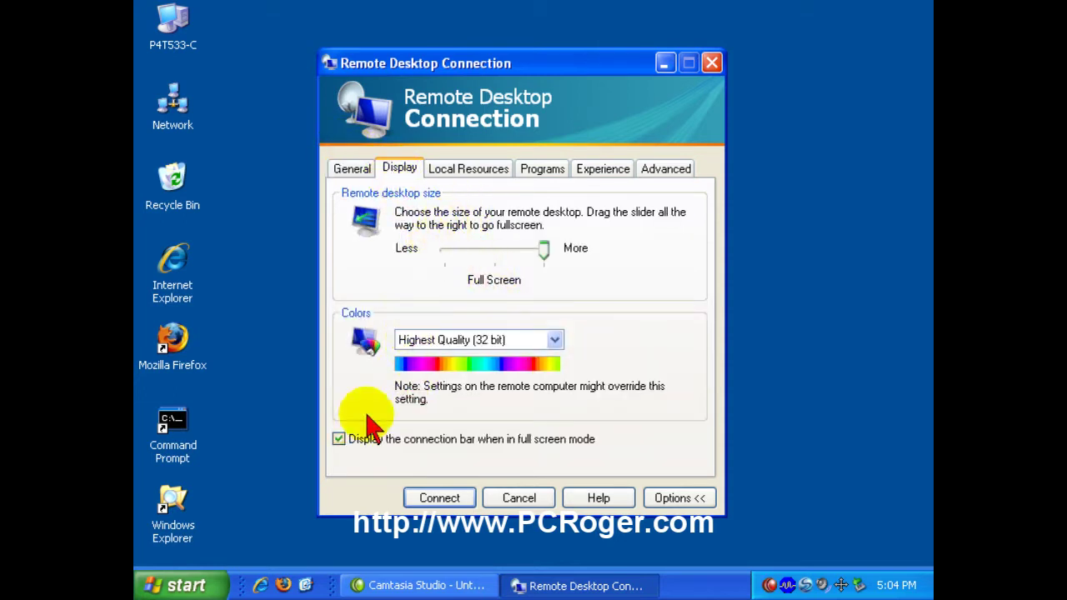
left_click(487, 177)
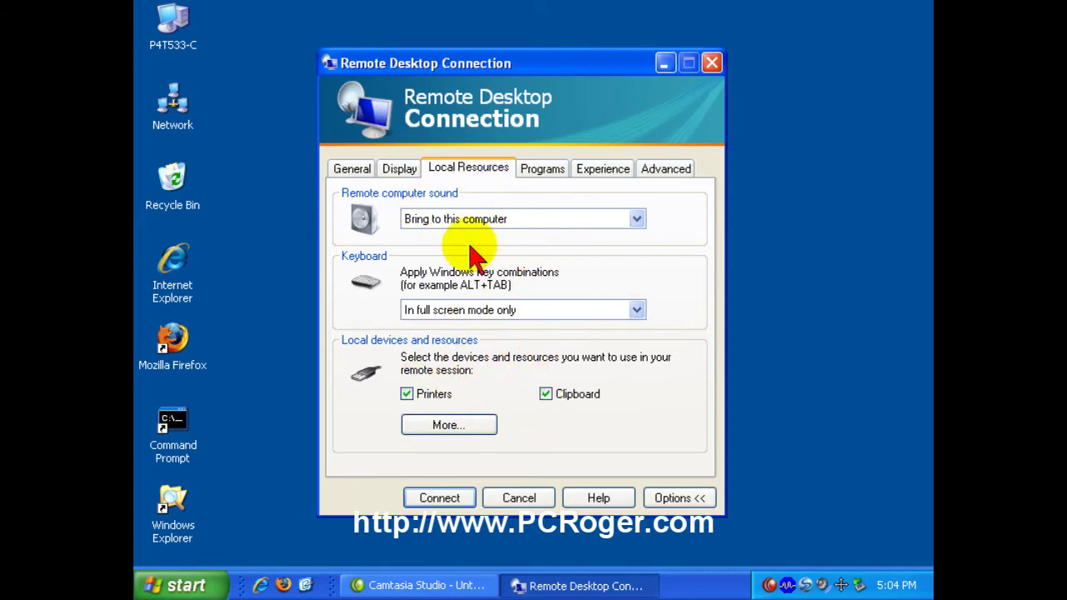
left_click(542, 176)
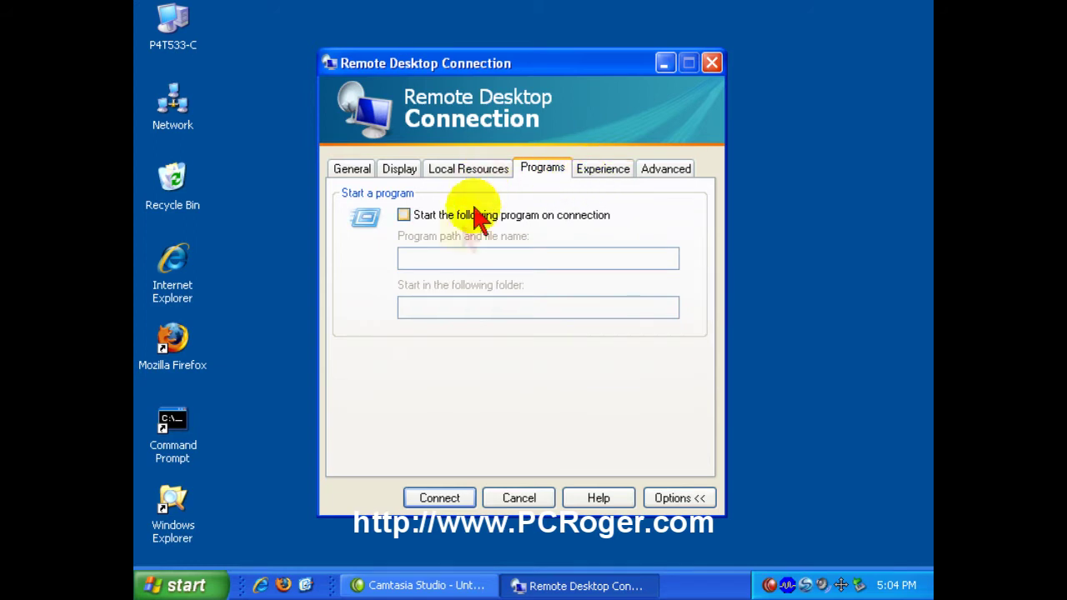
- Set the connection speed to Broadband (128 Kbps - 1.5 Mbps) and review the server authentication options
left_click(602, 170)
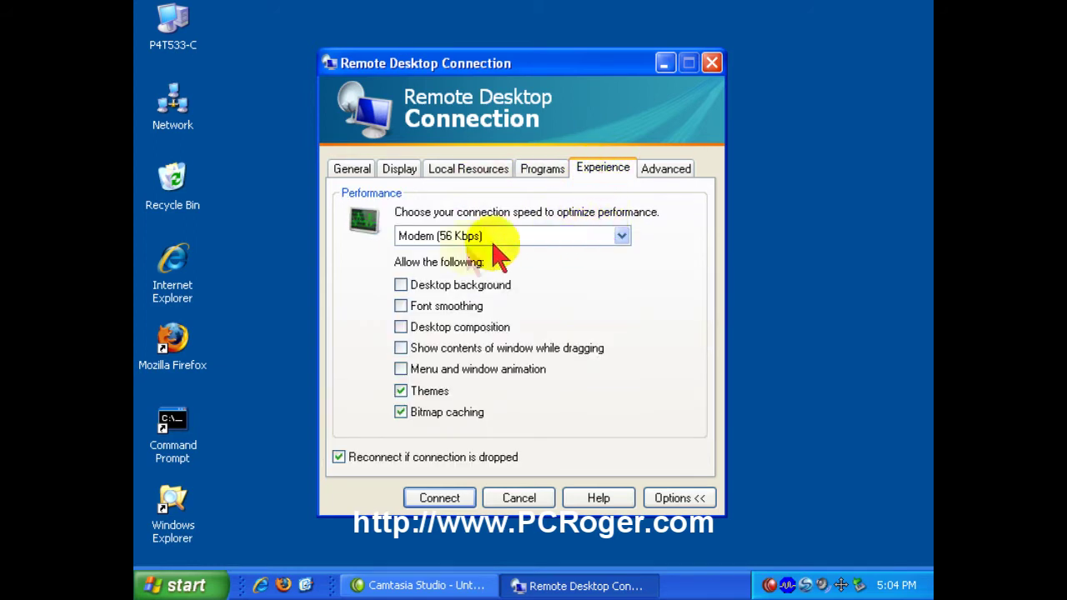
left_click(622, 237)
left_click(429, 280)
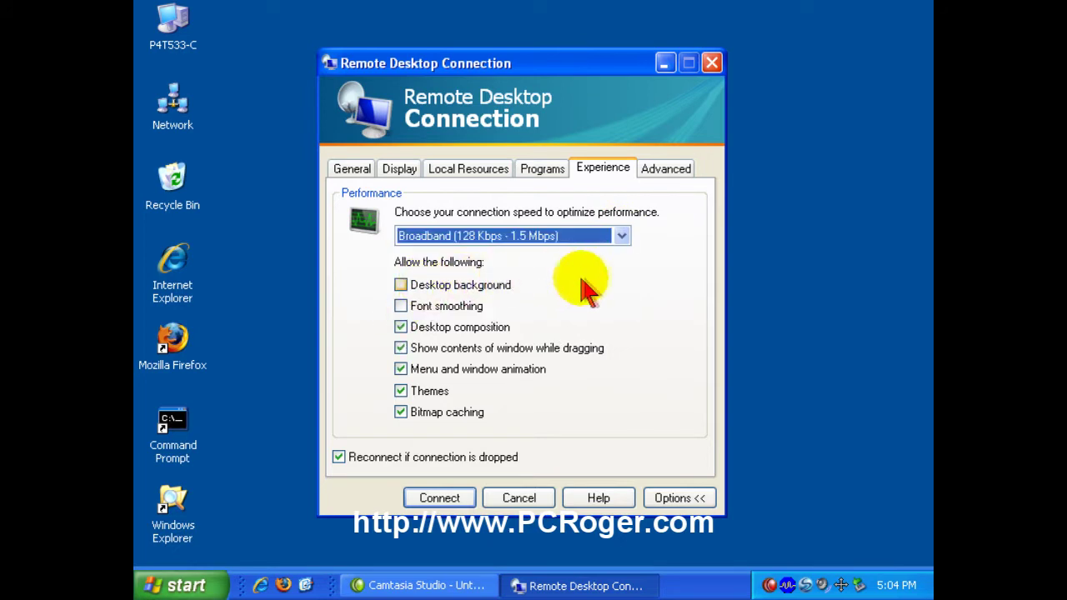
left_click(674, 169)
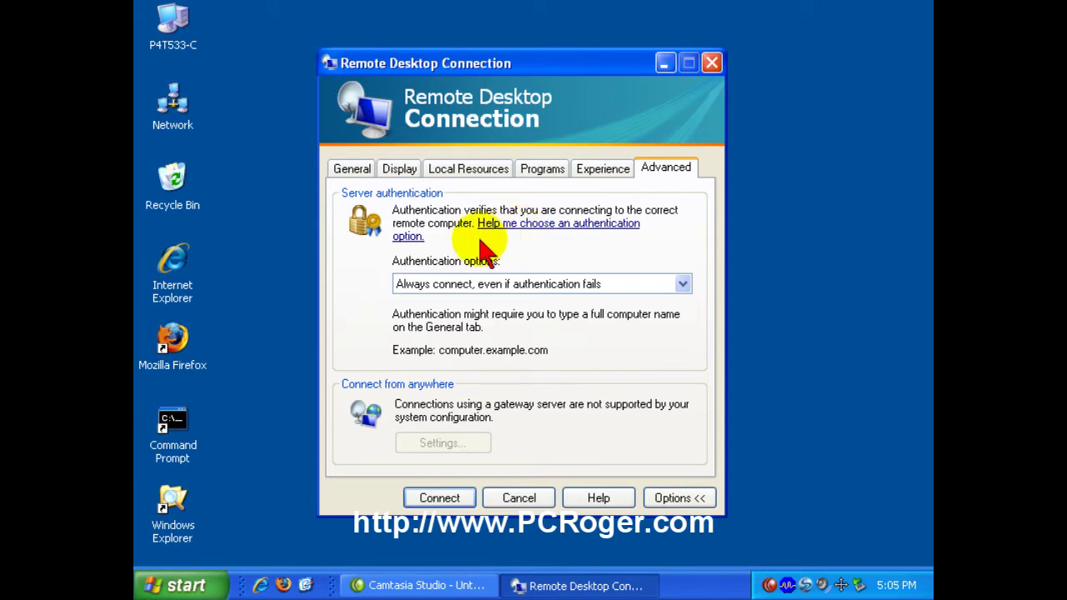
- Save the connection settings as a Remote Desktop file named Test in My Documents and close Remote Desktop Connection
left_click(352, 168)
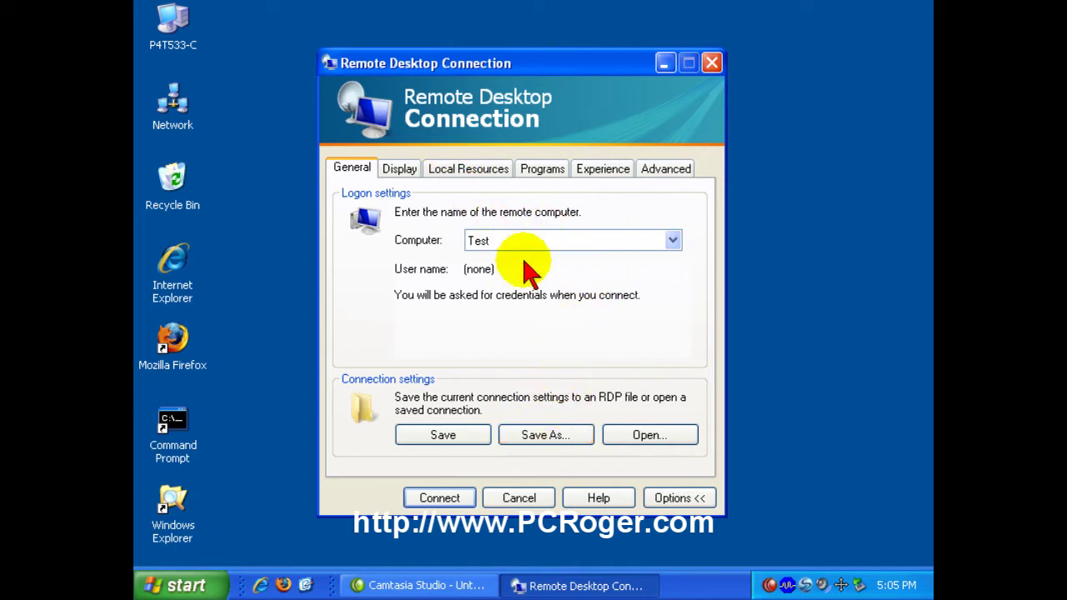
left_click(566, 440)
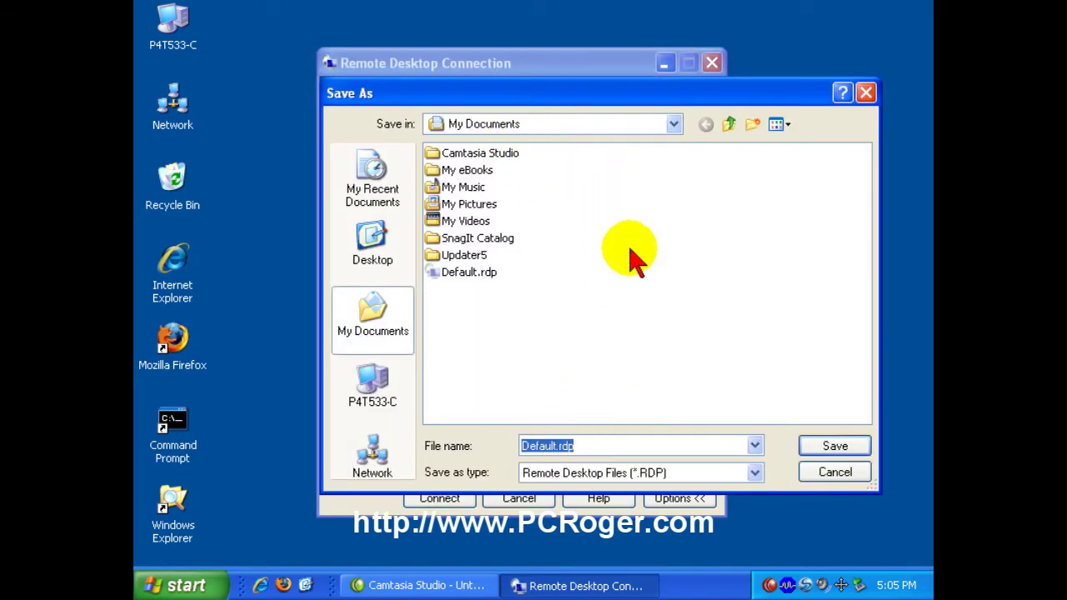
type("Test")
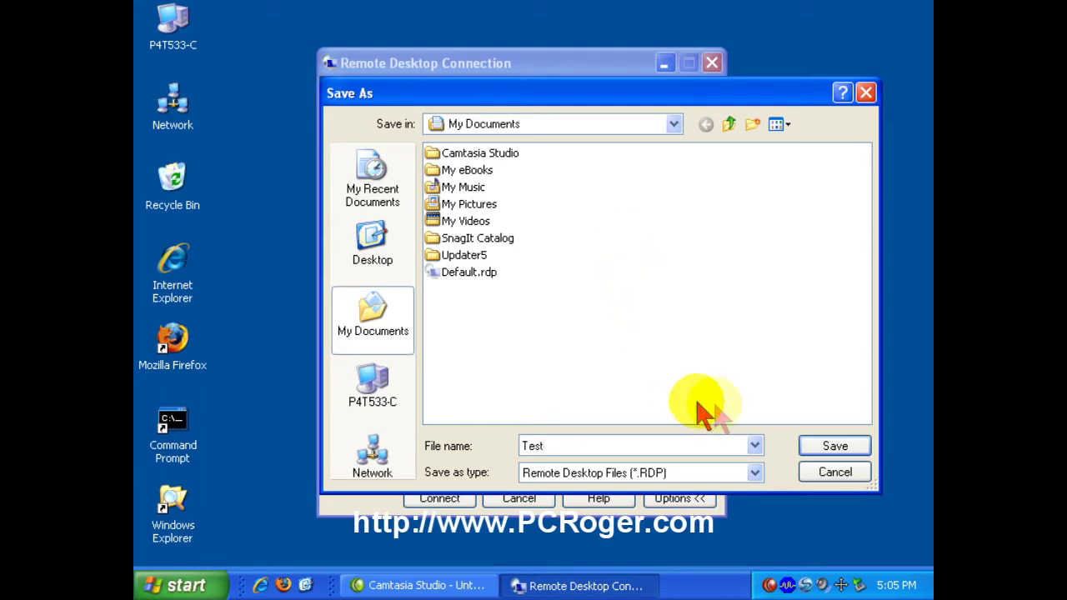
left_click(810, 448)
left_click(552, 494)
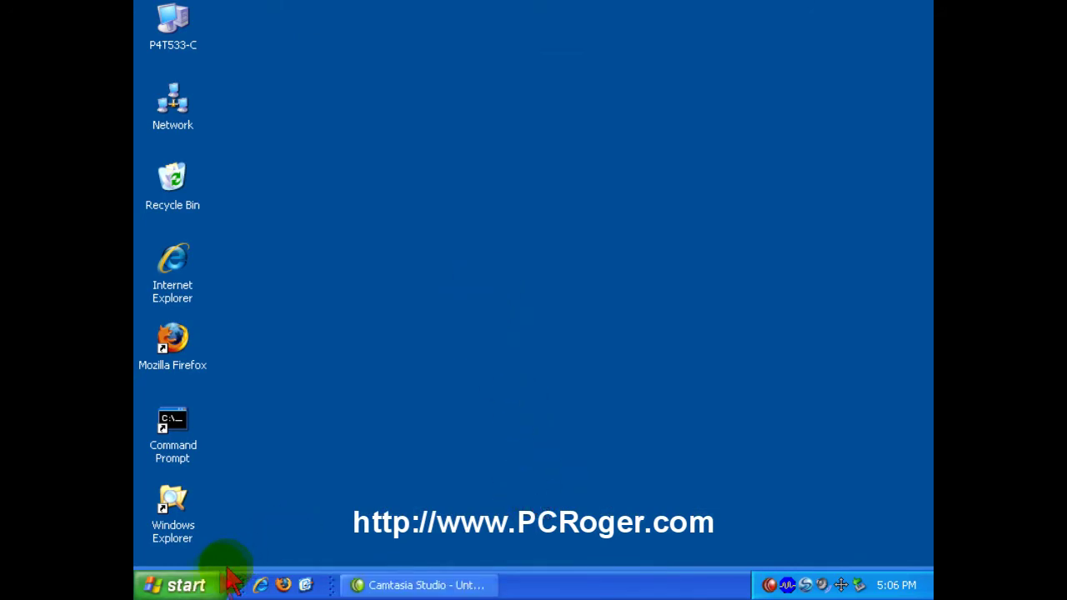
- Open the My Documents folder in a smaller window off the desktop icons and locate the saved Test.RDP file
left_click(200, 582)
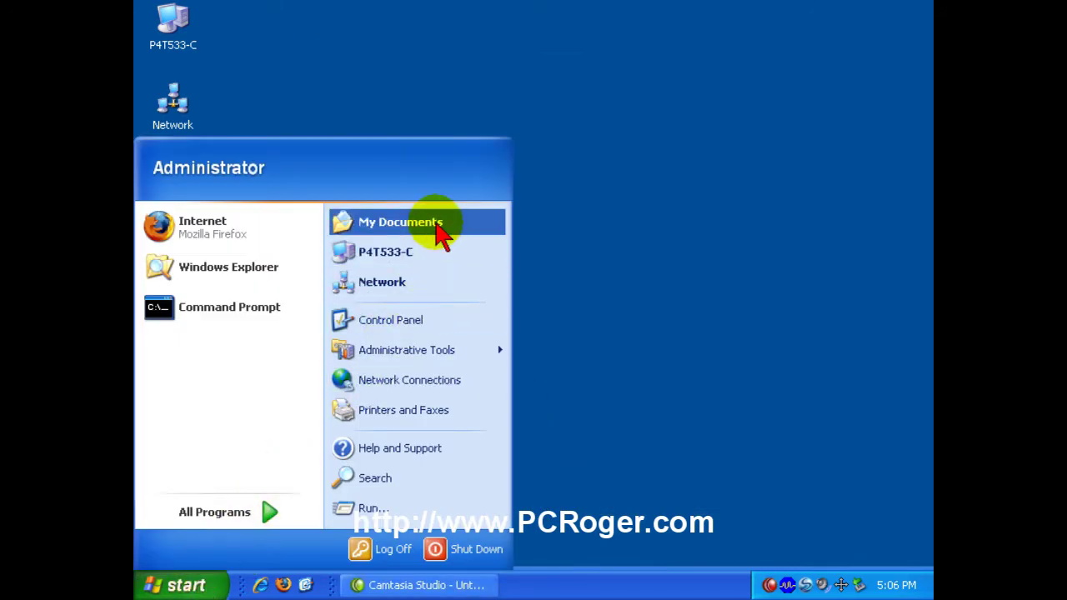
left_click(431, 223)
left_click(897, 13)
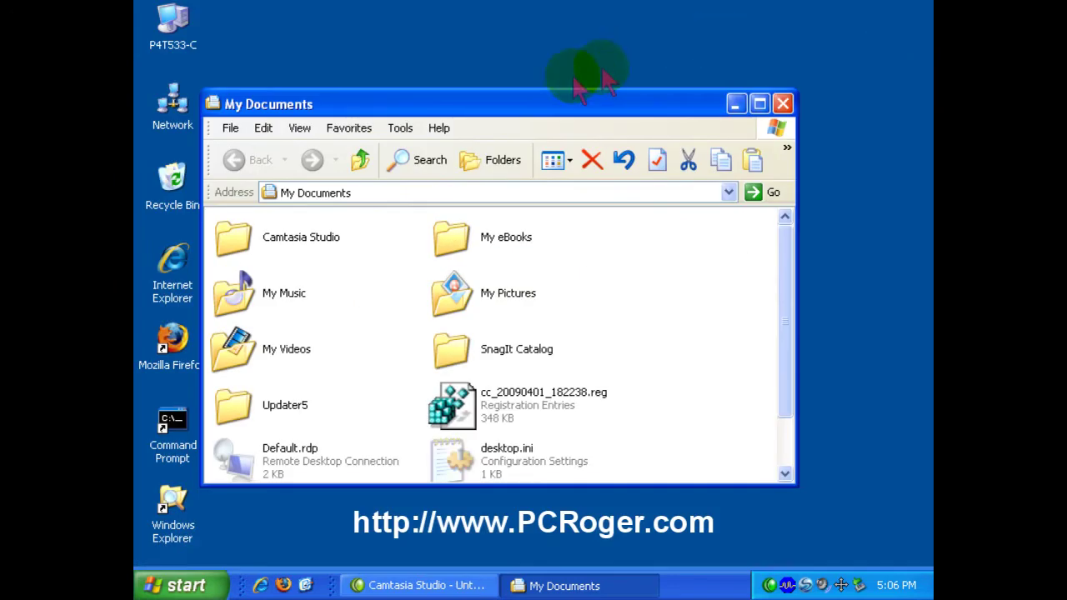
left_click_drag(540, 107, 643, 58)
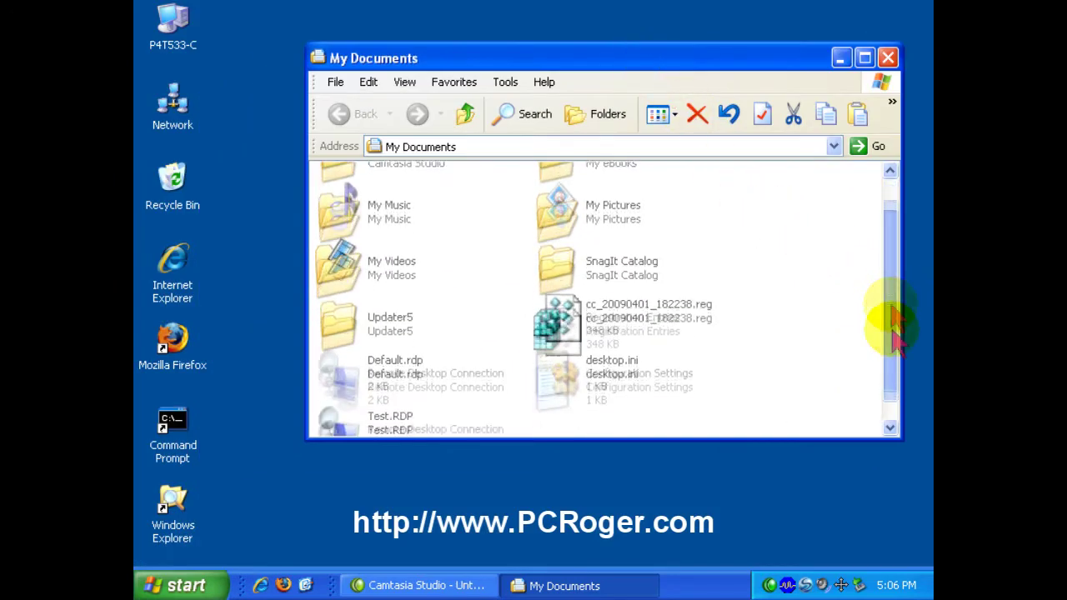
left_click_drag(896, 329, 893, 381)
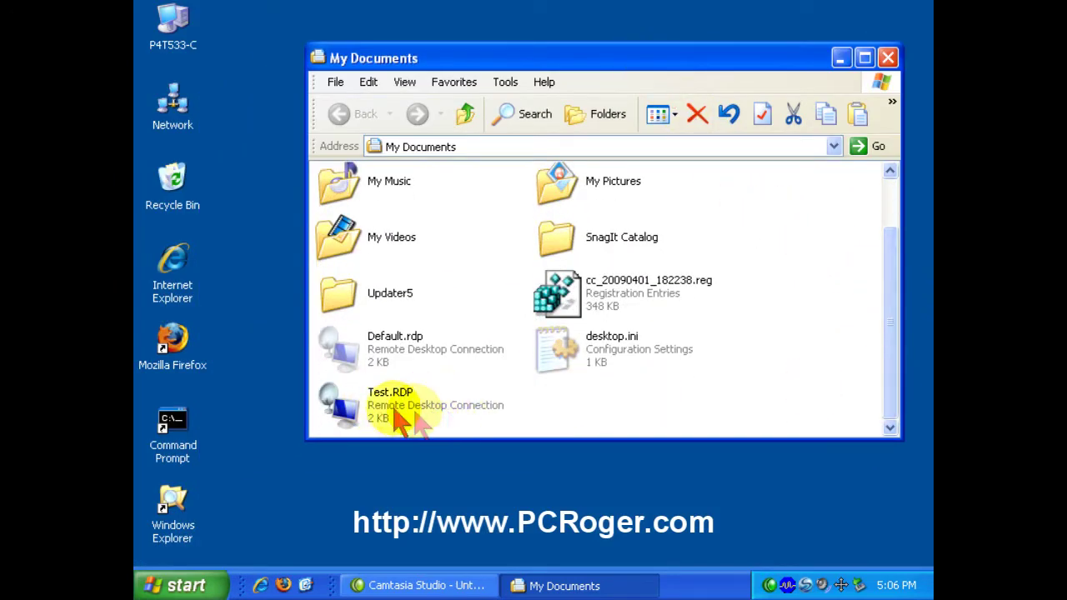
- Create a desktop shortcut to Test.RDP and, with the folder closed, place it in the second column of desktop icons
left_click(348, 411)
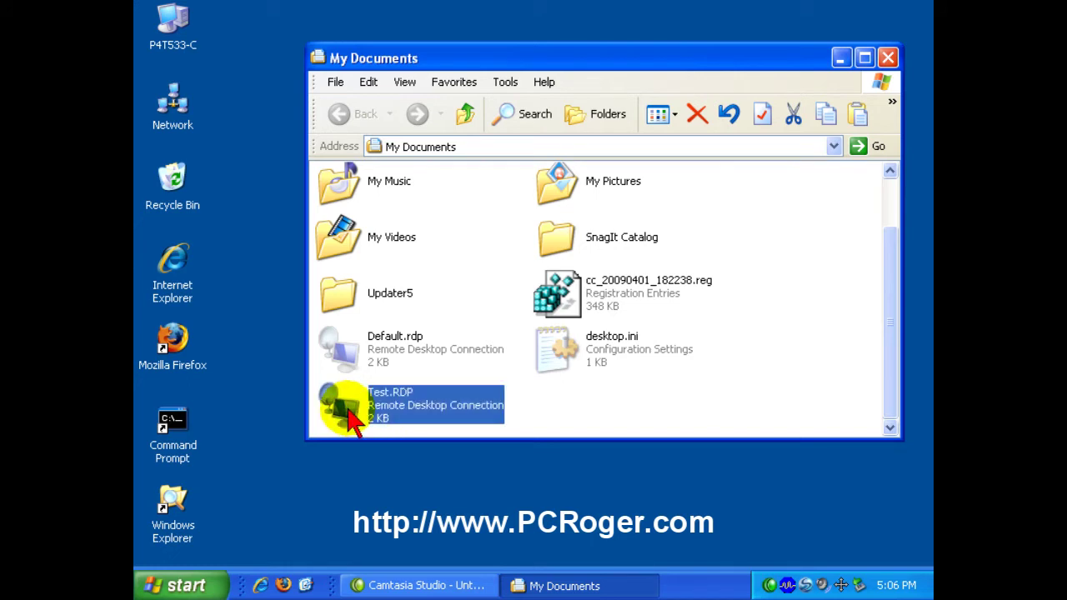
left_click_drag(350, 421, 382, 471)
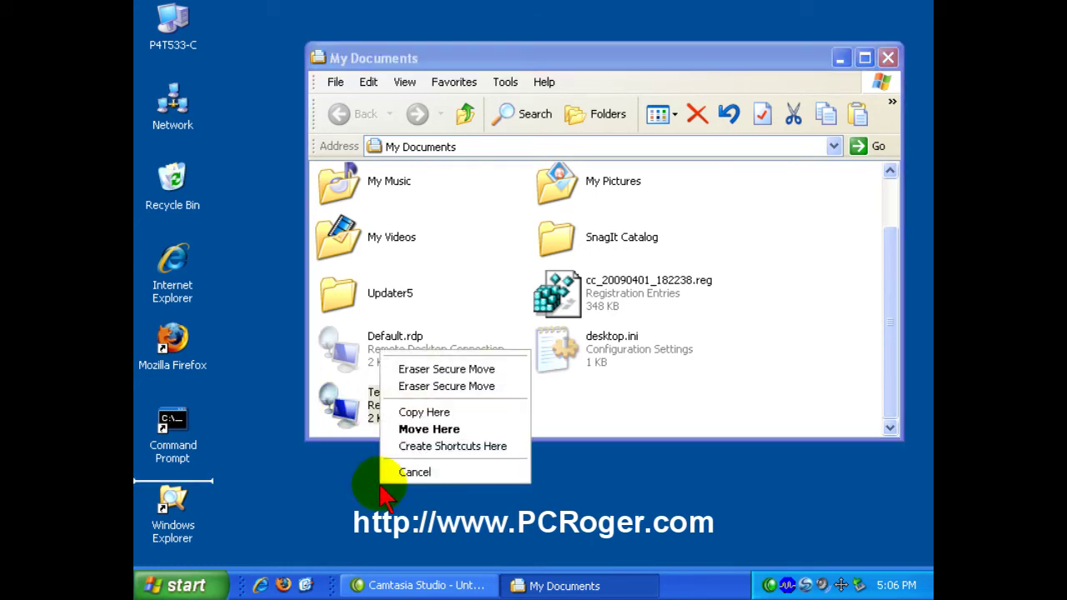
left_click(433, 448)
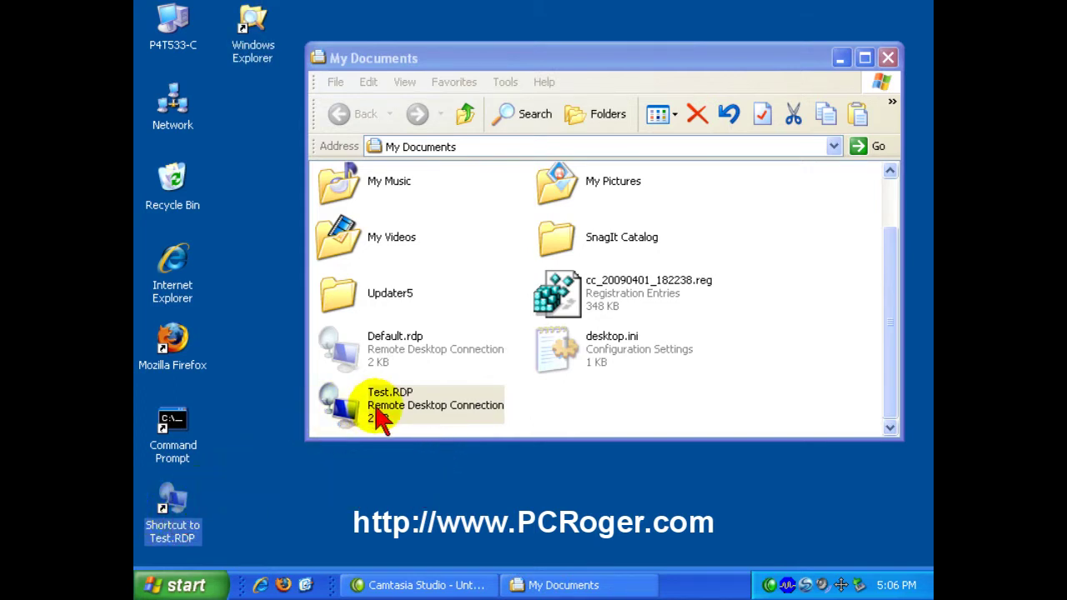
left_click(888, 58)
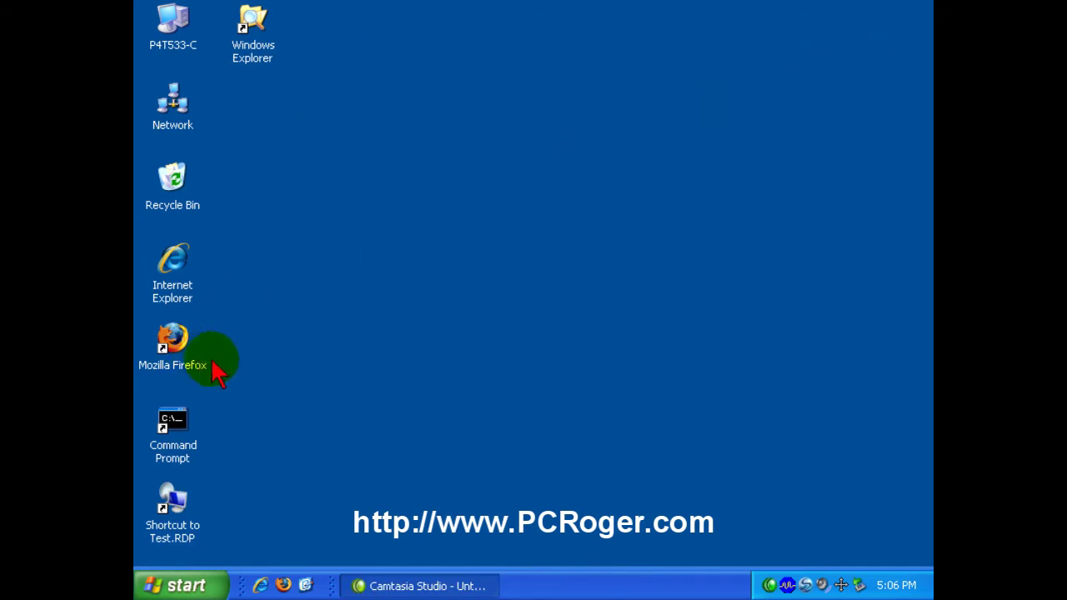
left_click_drag(172, 531, 300, 110)
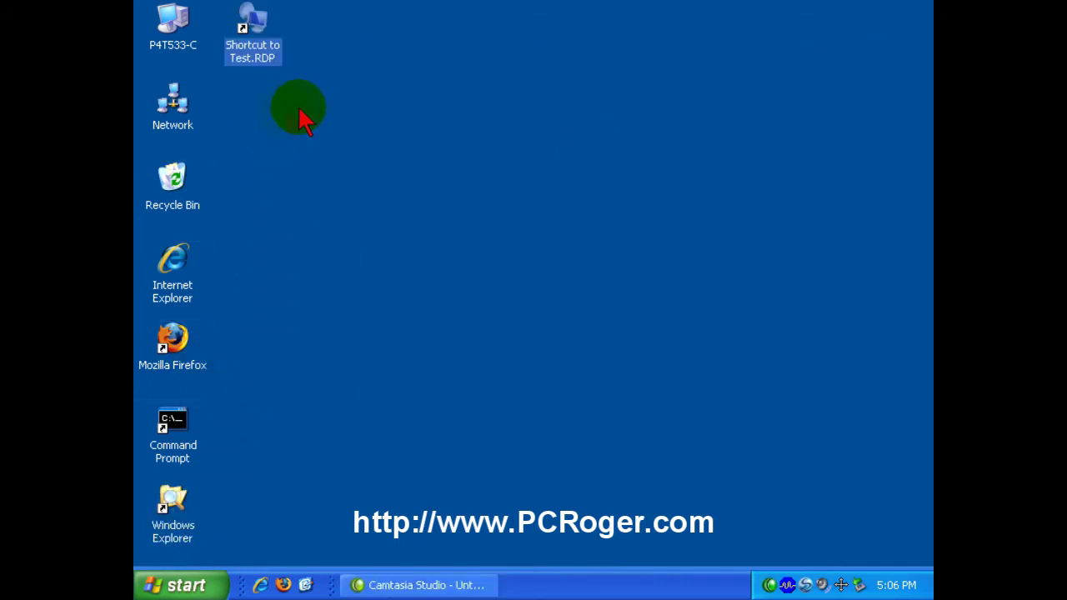
- Rename the Test.RDP desktop shortcut to Test PC and cancel its credentials request
left_click(257, 54)
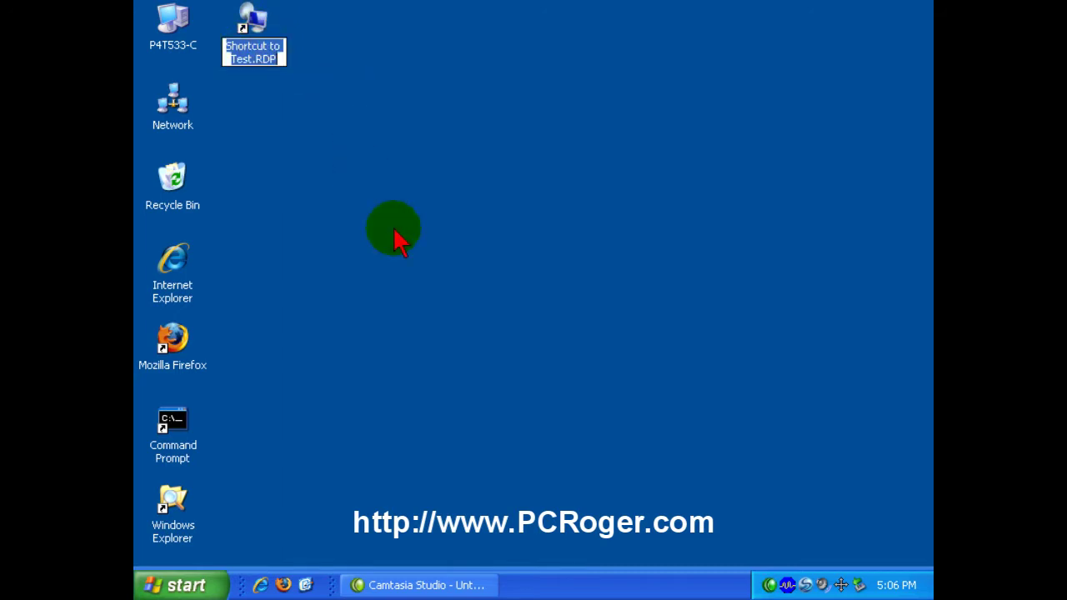
type("Test PC")
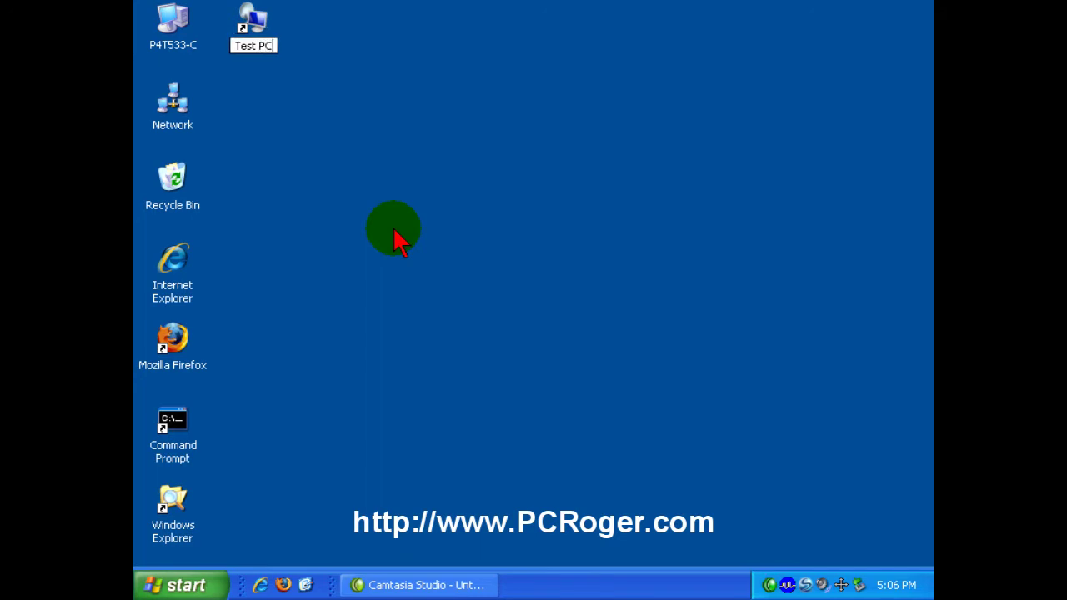
key("Return")
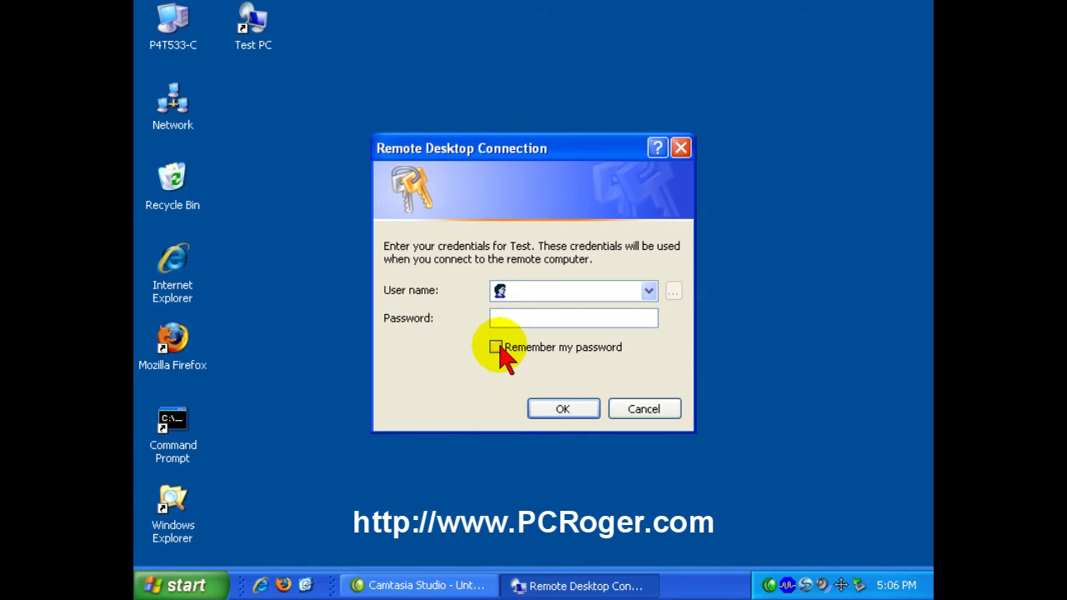
left_click(644, 410)
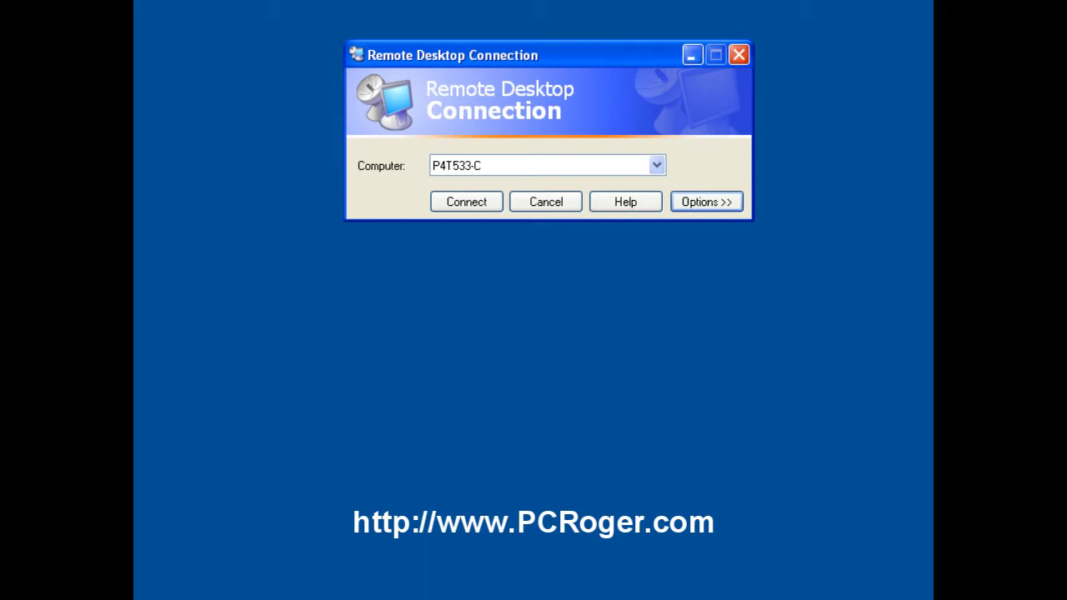
- Expand the Remote Desktop Connection options and set the remote desktop size to 640 by 480 pixels
left_click(708, 204)
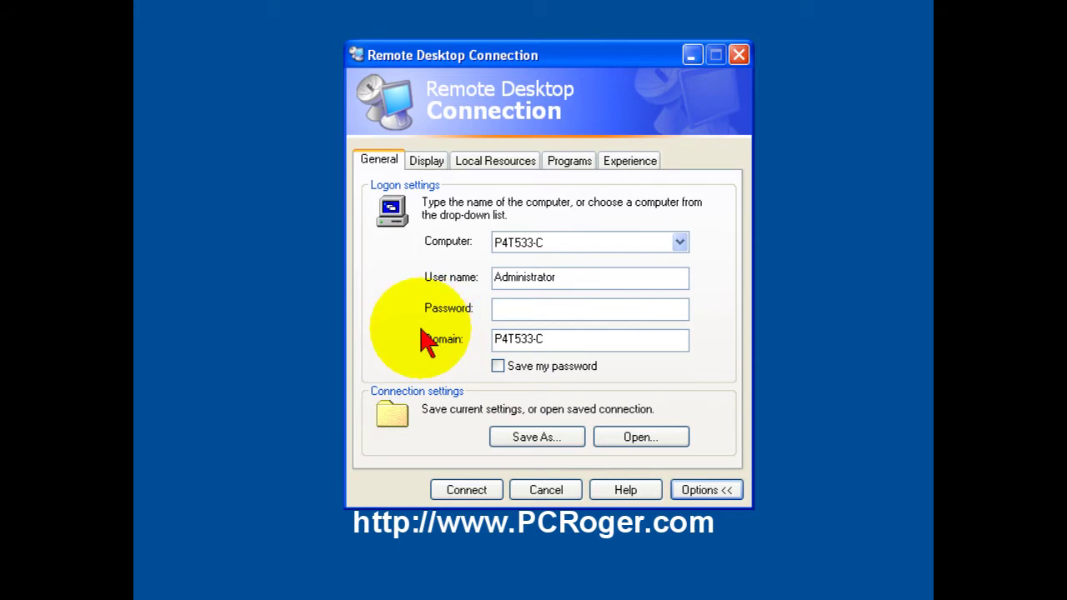
left_click(430, 166)
left_click_drag(495, 246, 526, 248)
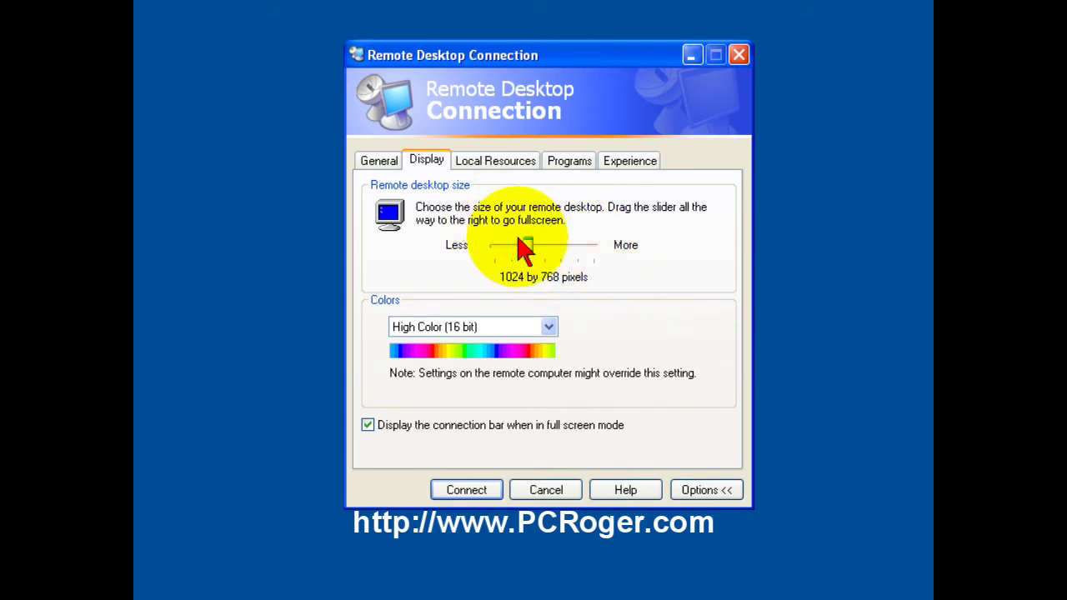
left_click_drag(526, 248, 495, 249)
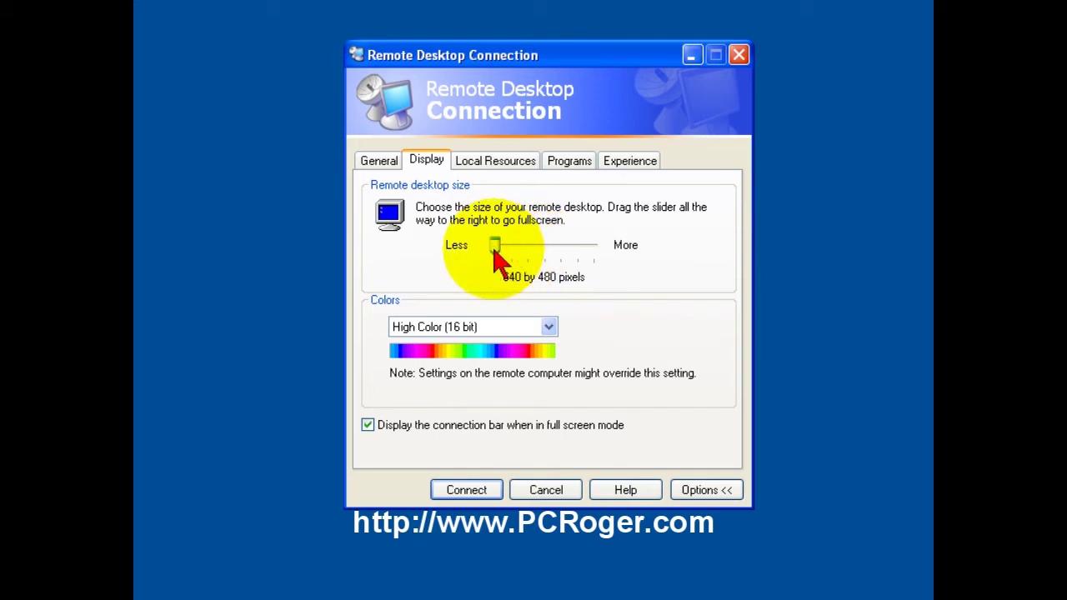
- Enter the Administrator account's password in the logon settings and connect to P4T533-C
left_click(379, 163)
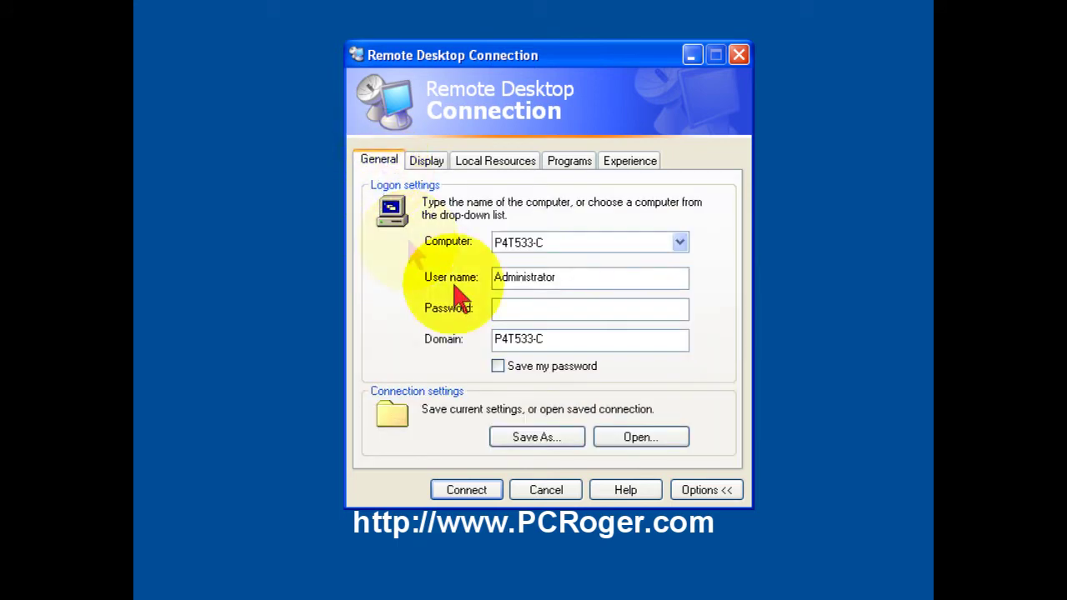
left_click(502, 311)
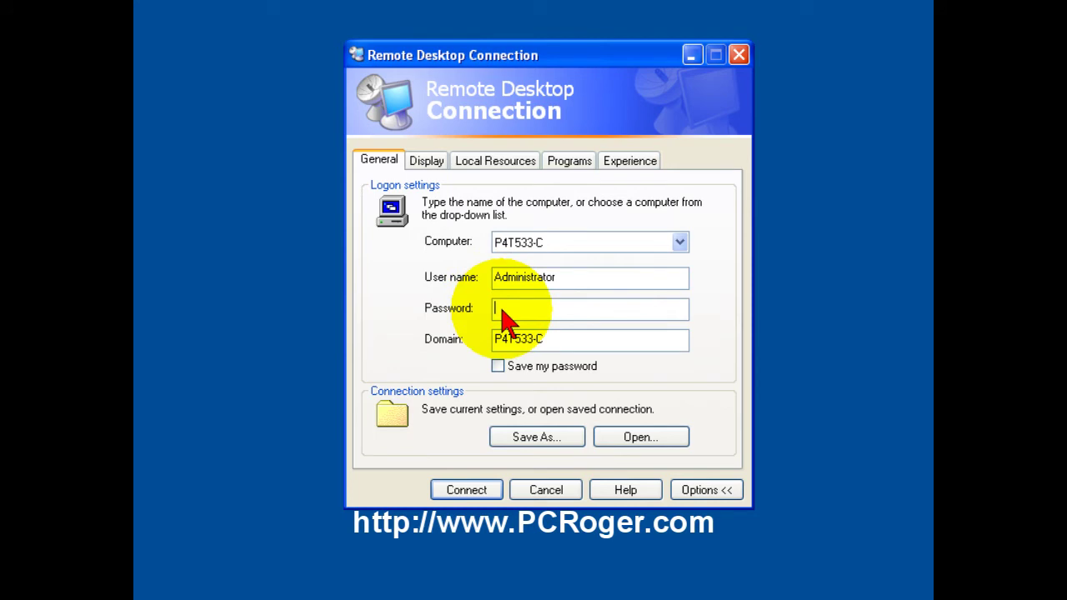
type("•••••••")
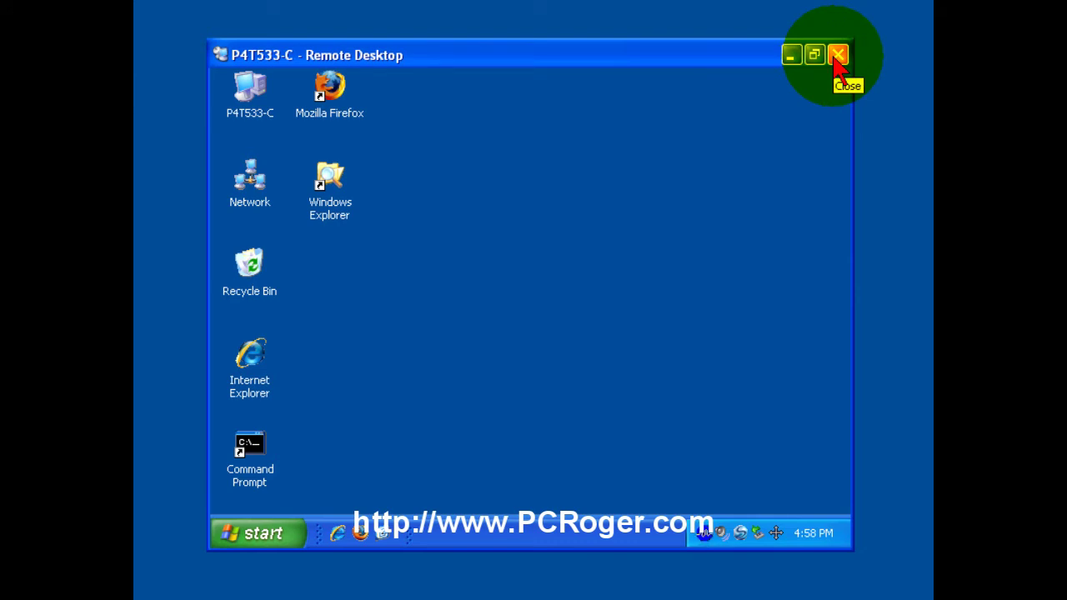
- Examine the Log Off and Disconnect options of the remote session without choosing either
left_click(286, 541)
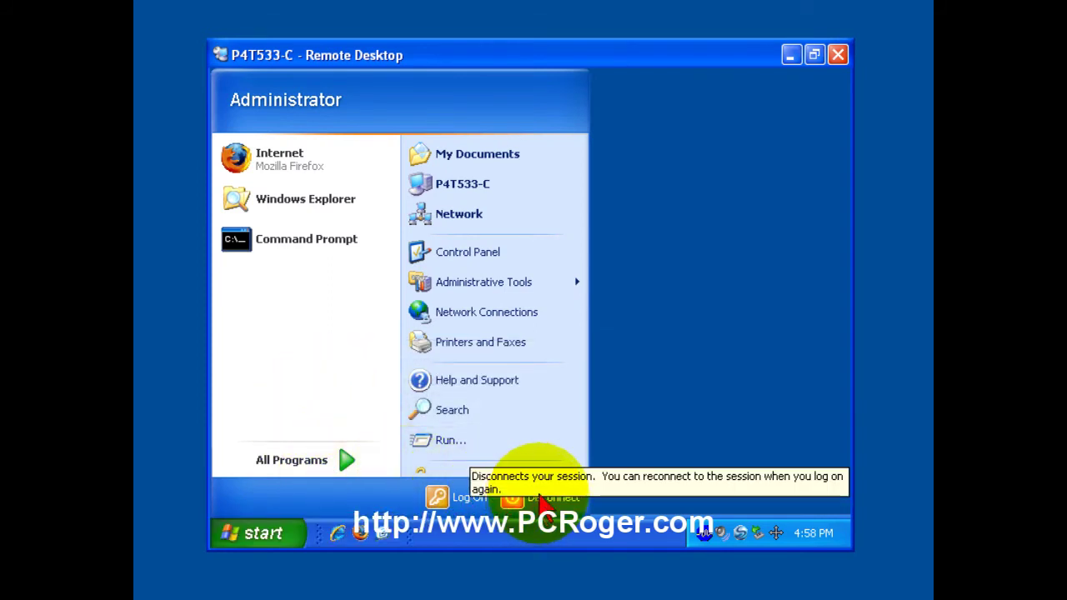
left_click(650, 426)
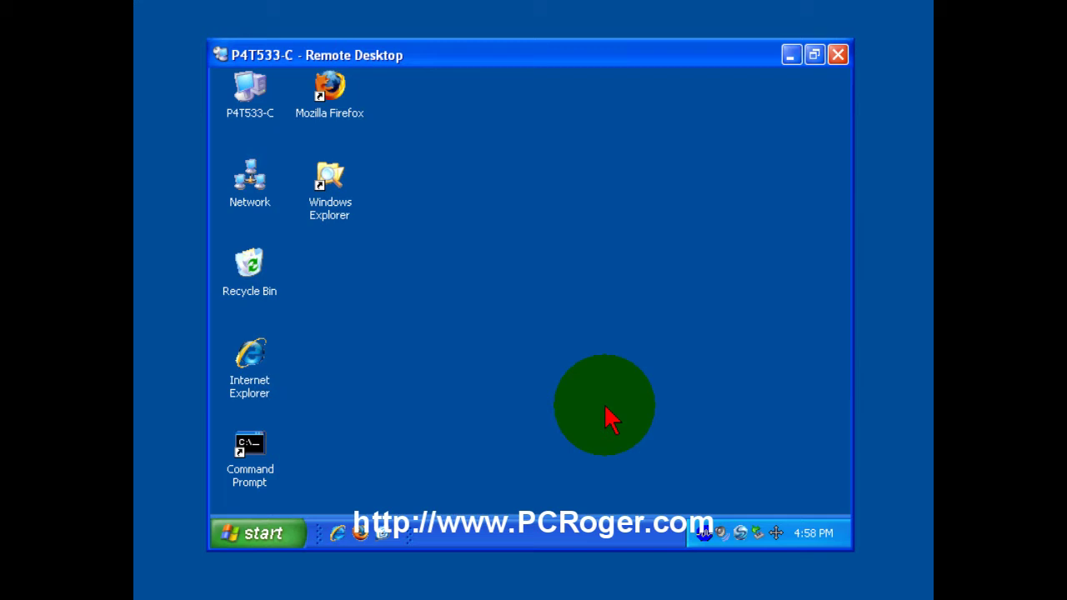
left_click(275, 531)
left_click(691, 392)
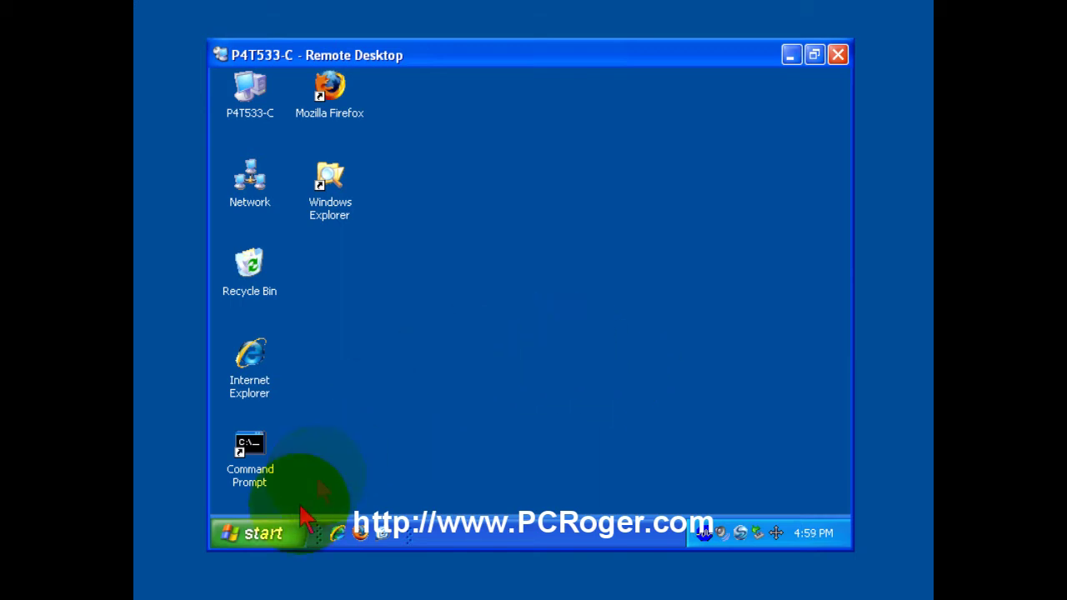
left_click(281, 539)
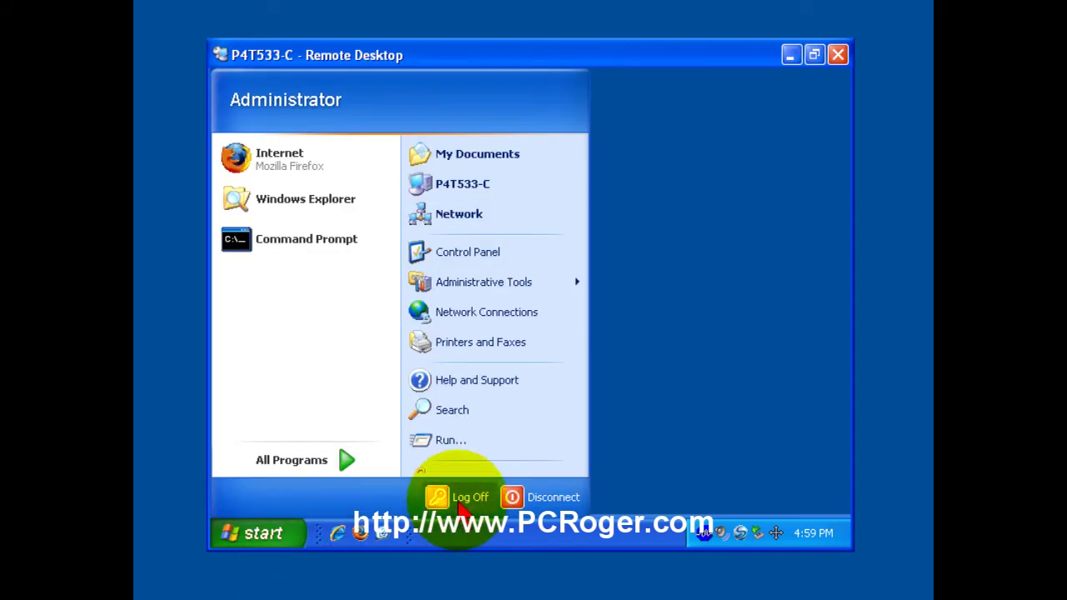
left_click(718, 401)
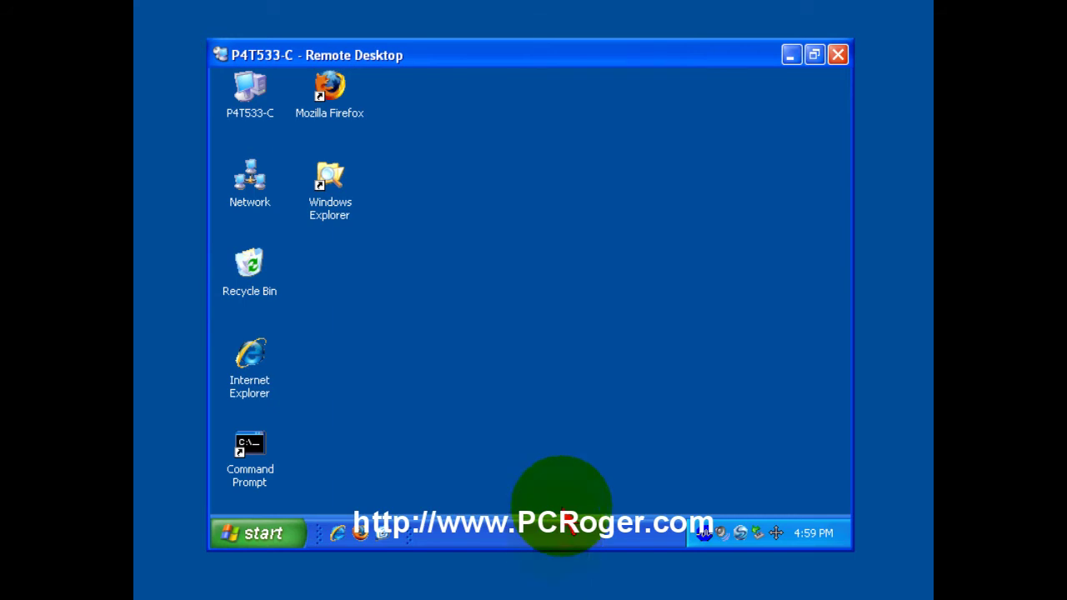
- Open Task Manager in the remote session, look through the running processes of all users, and close it
right_click(483, 533)
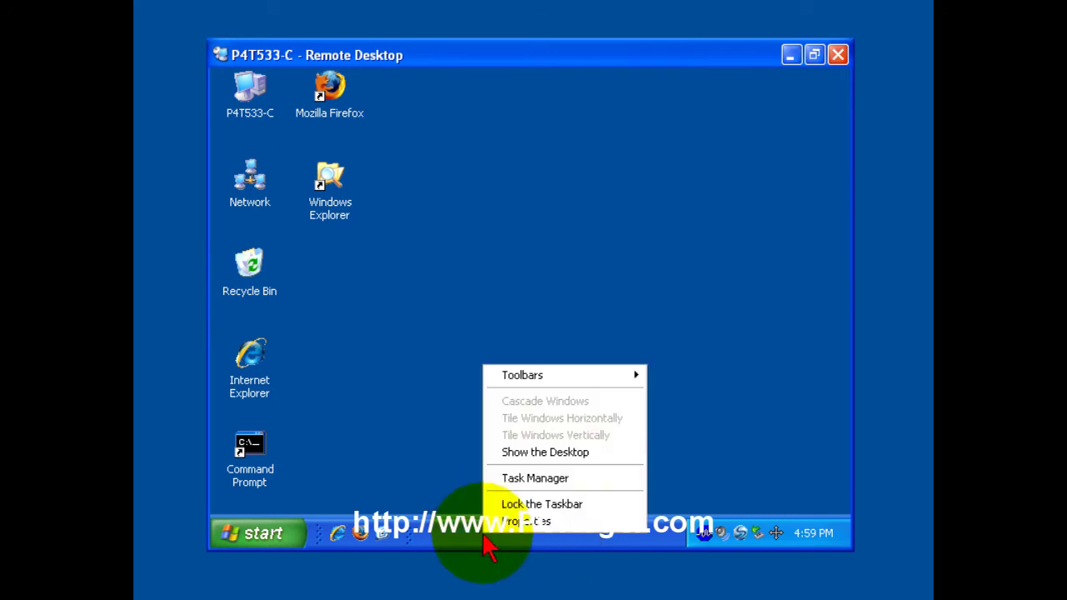
left_click(457, 407)
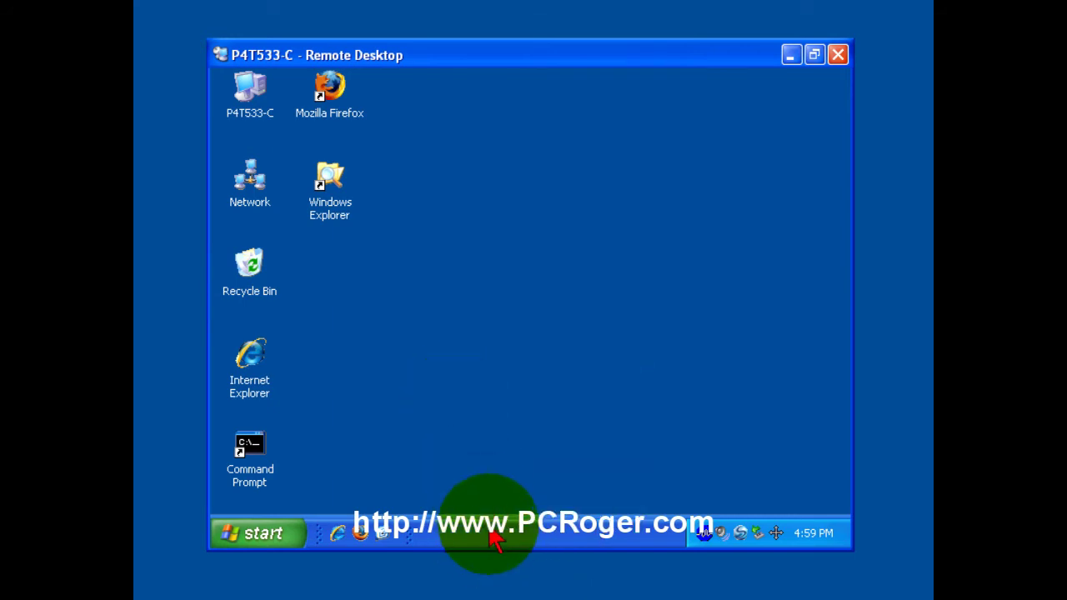
right_click(493, 544)
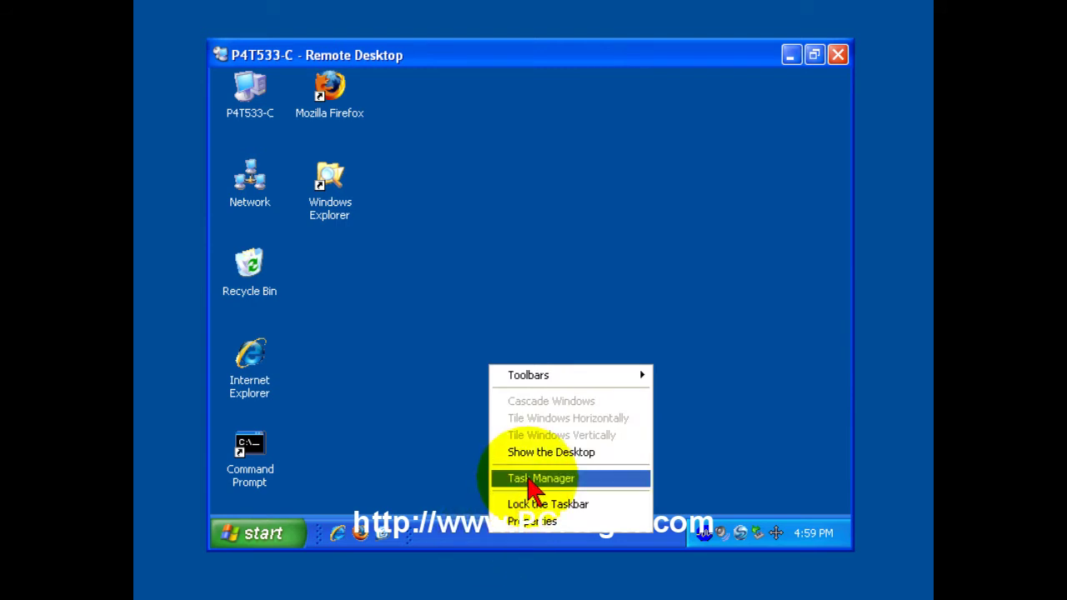
left_click(531, 483)
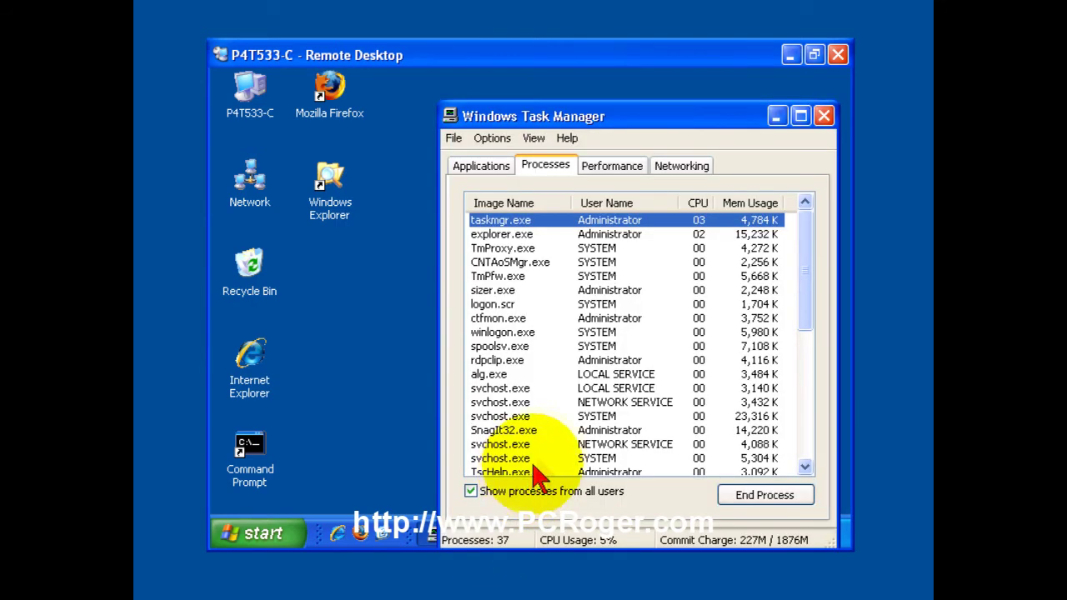
left_click_drag(803, 291, 805, 221)
left_click(824, 115)
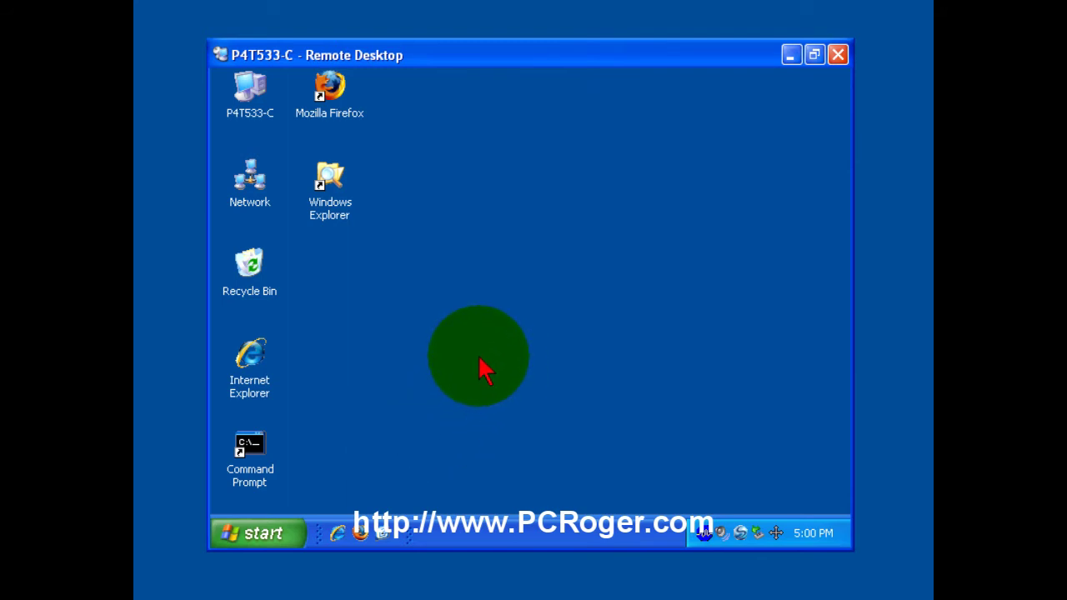
- Open Windows Explorer in an enlarged window on the remote desktop and disconnect the session with that window left open
double_click(342, 218)
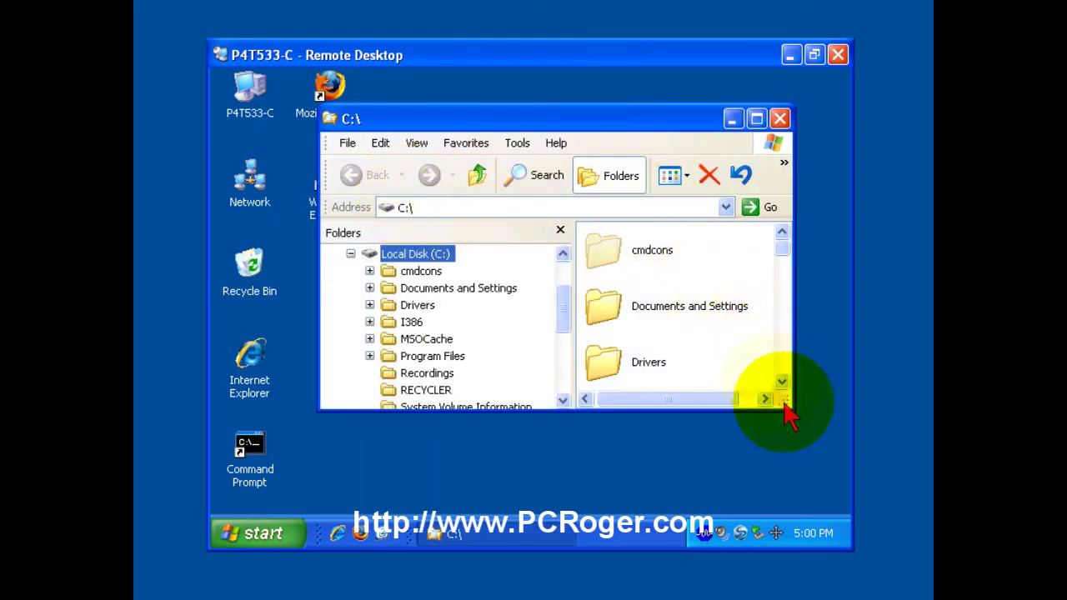
left_click_drag(788, 414, 806, 462)
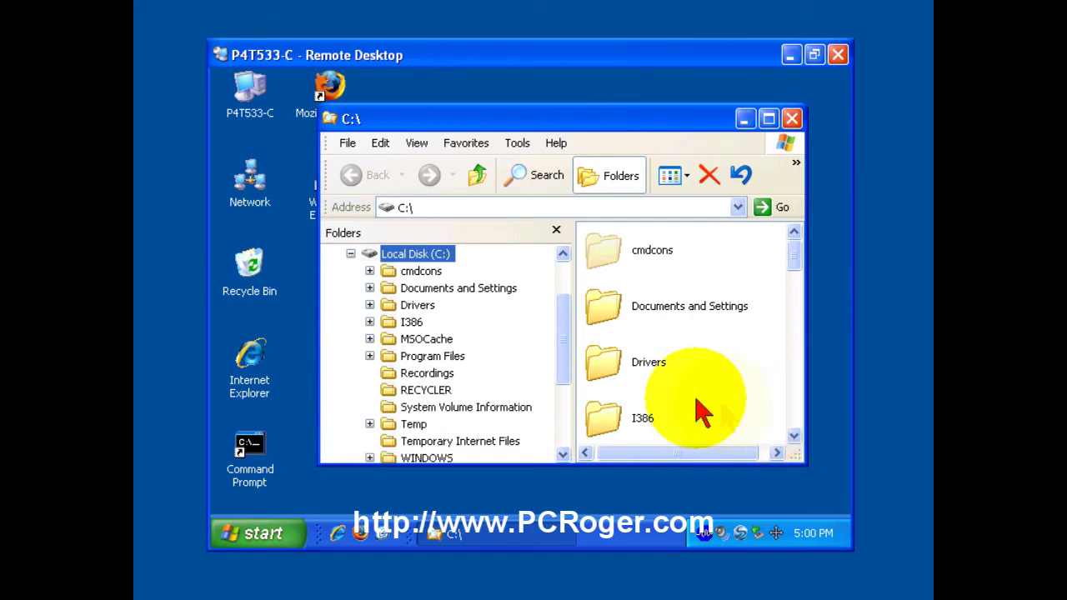
left_click(838, 55)
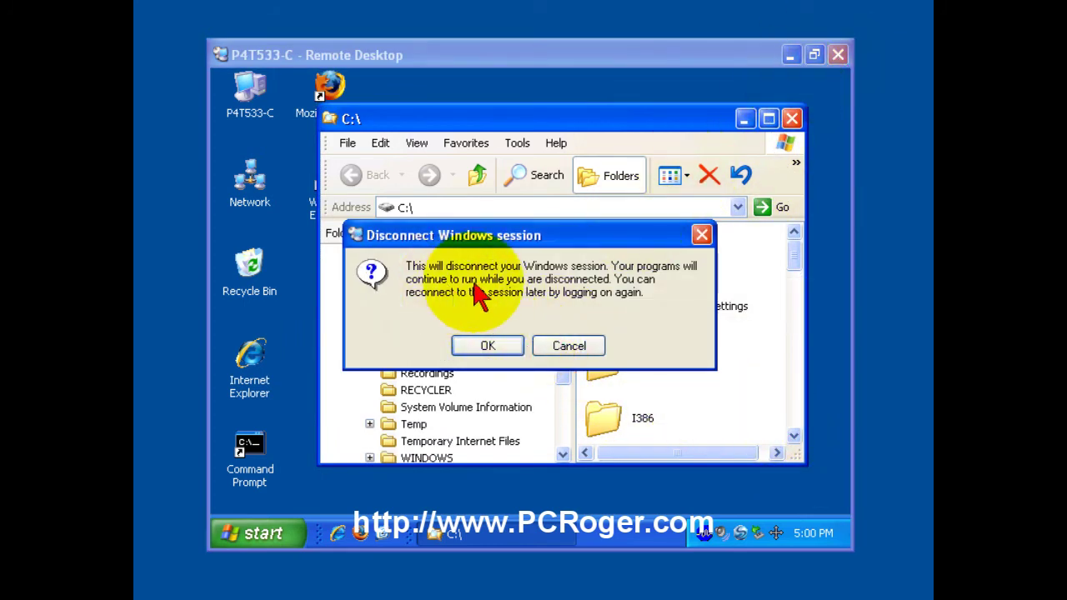
left_click(574, 354)
left_click(275, 537)
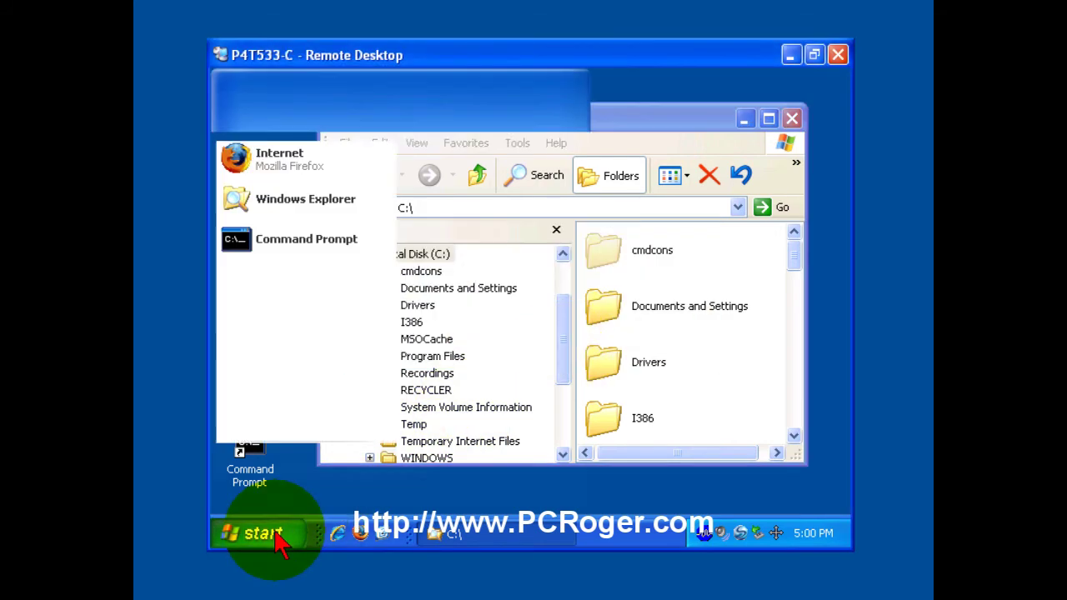
left_click(532, 504)
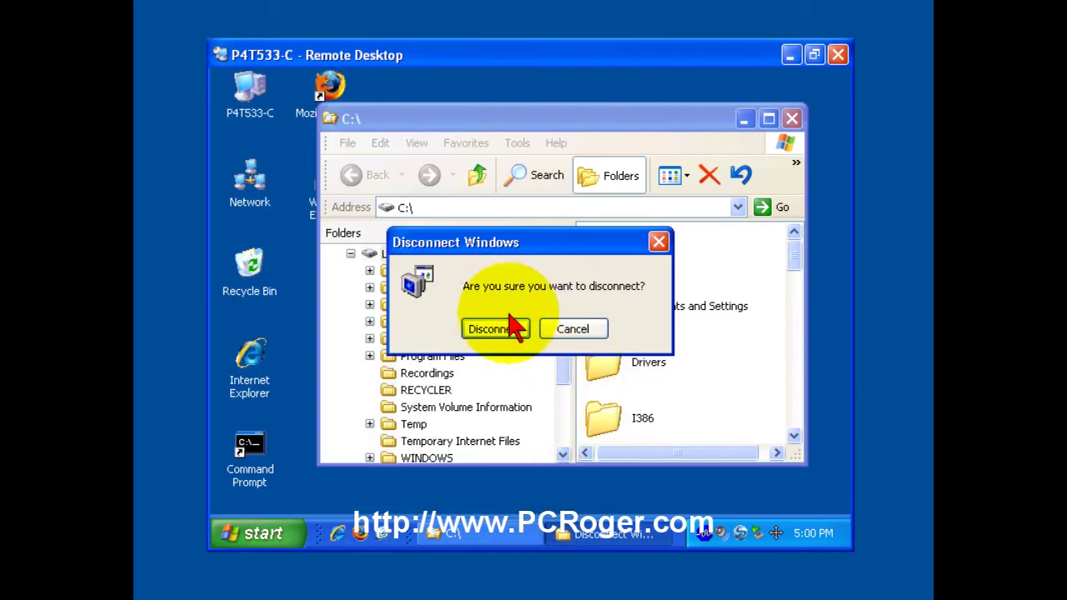
left_click(502, 337)
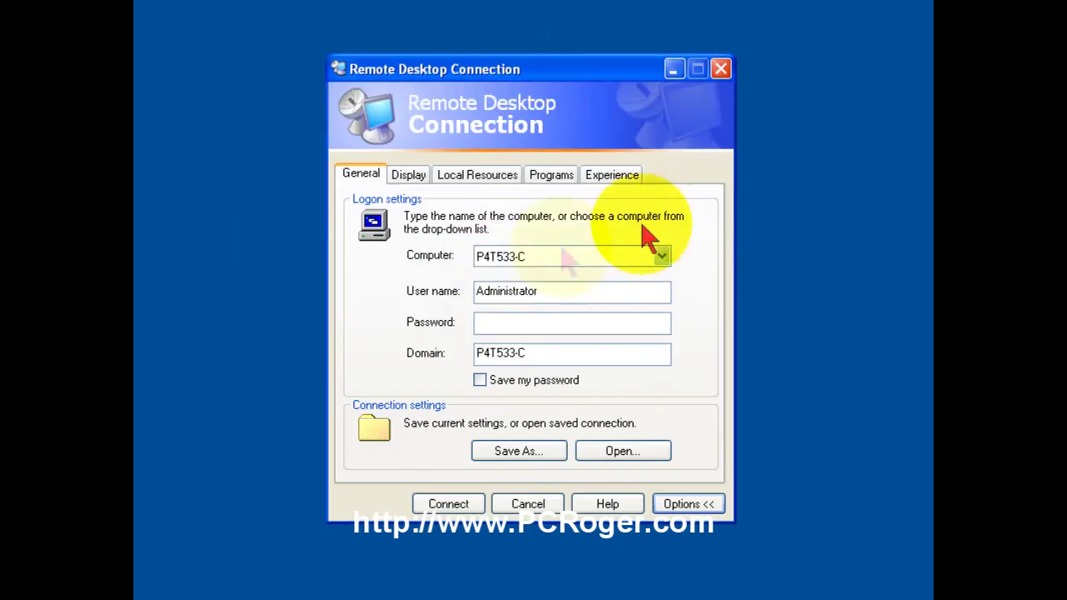
- Reconnect to P4T533-C with the account password and close the C:\ Explorer window
type("*******")
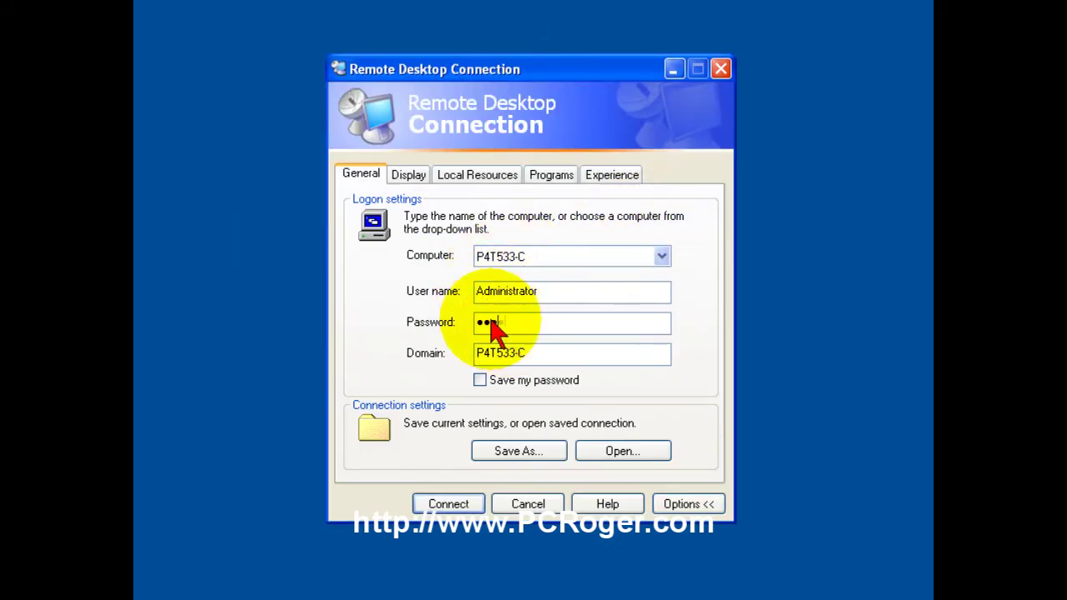
left_click(463, 506)
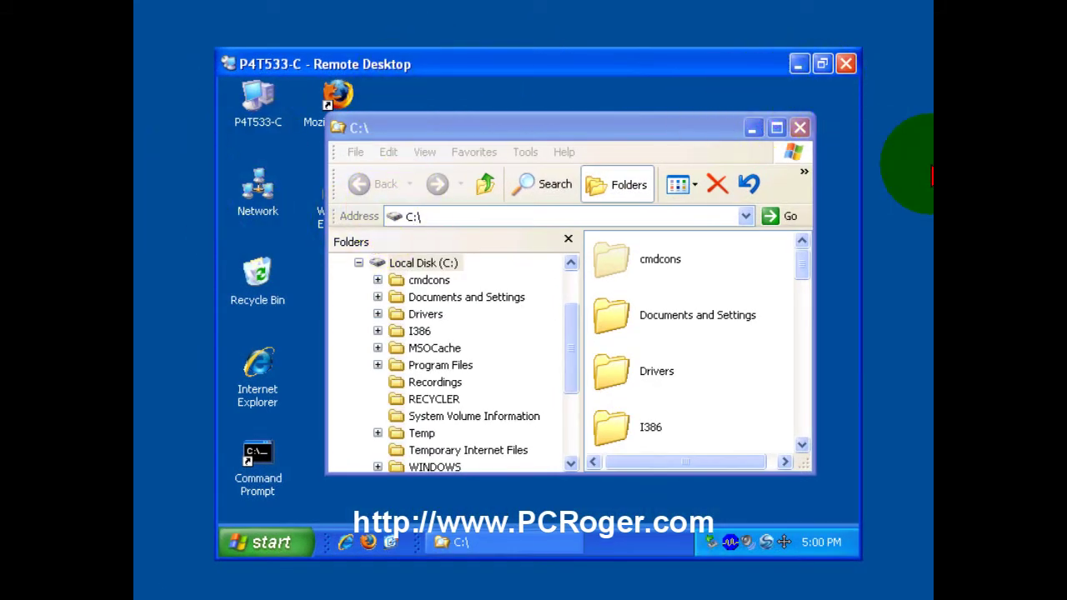
left_click(800, 128)
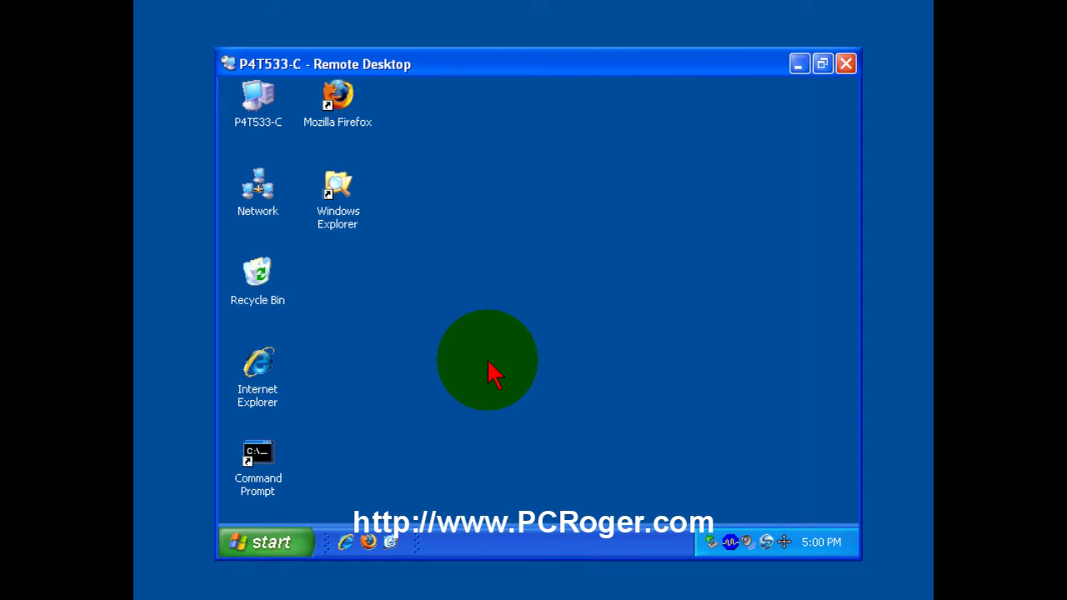
- Log off Windows in the remote session and confirm the logoff
left_click(272, 548)
left_click(465, 505)
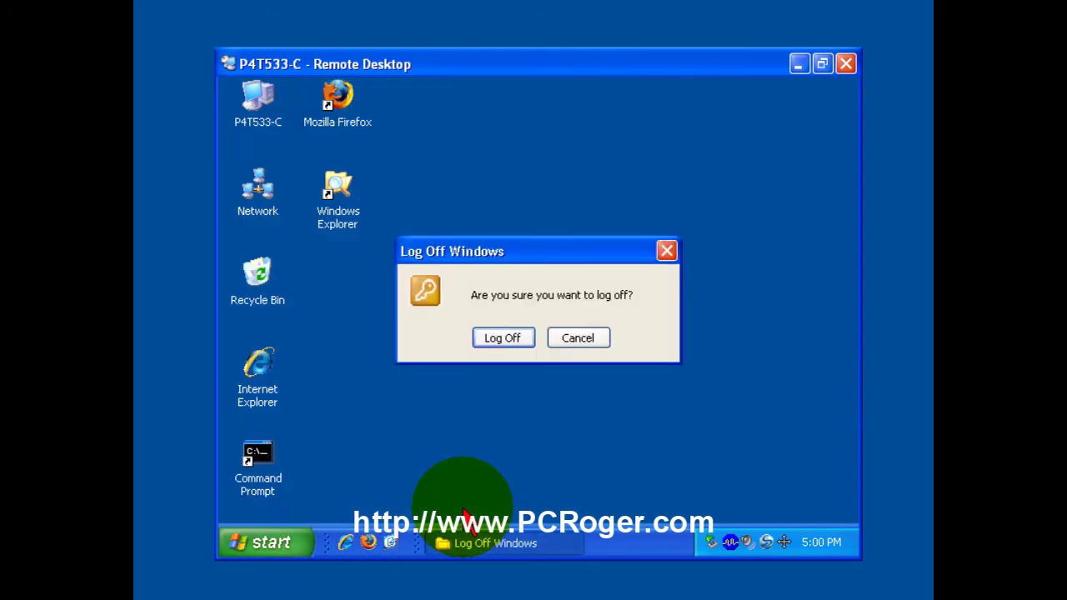
left_click(511, 352)
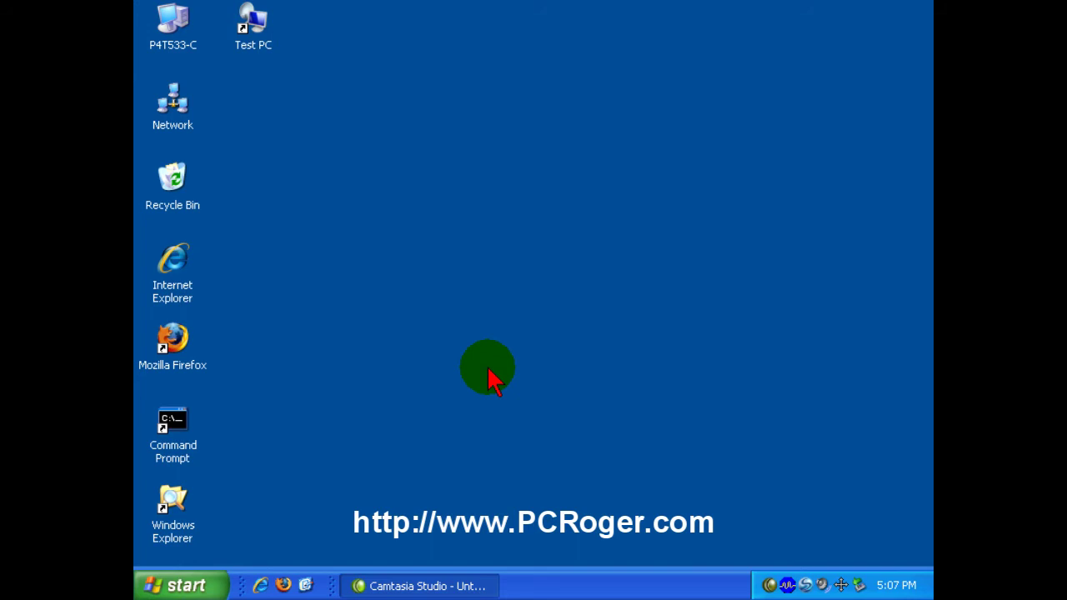
left_click(173, 338)
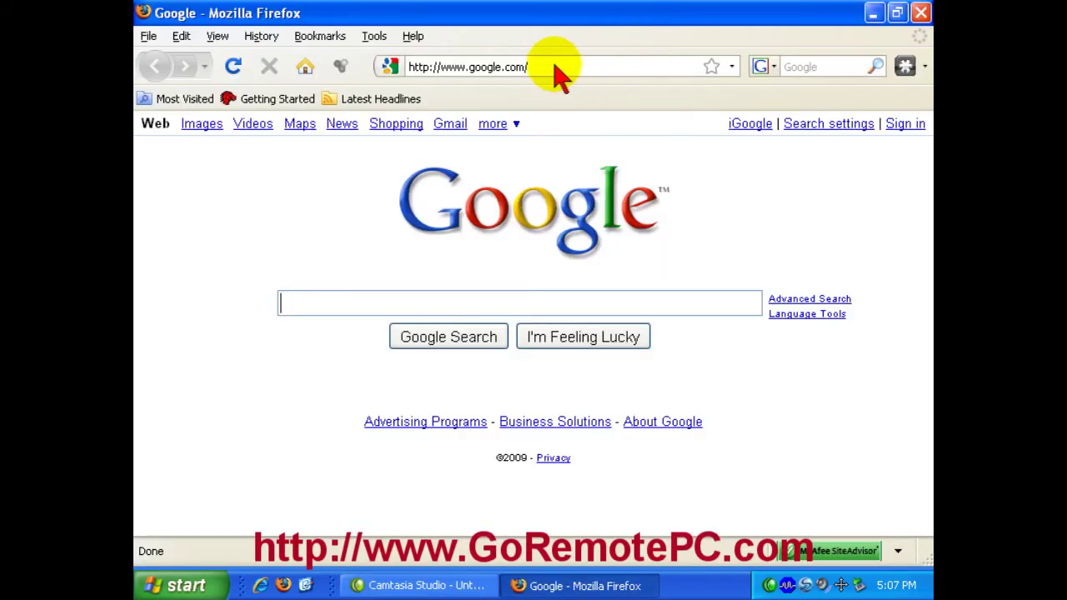
left_click(557, 73)
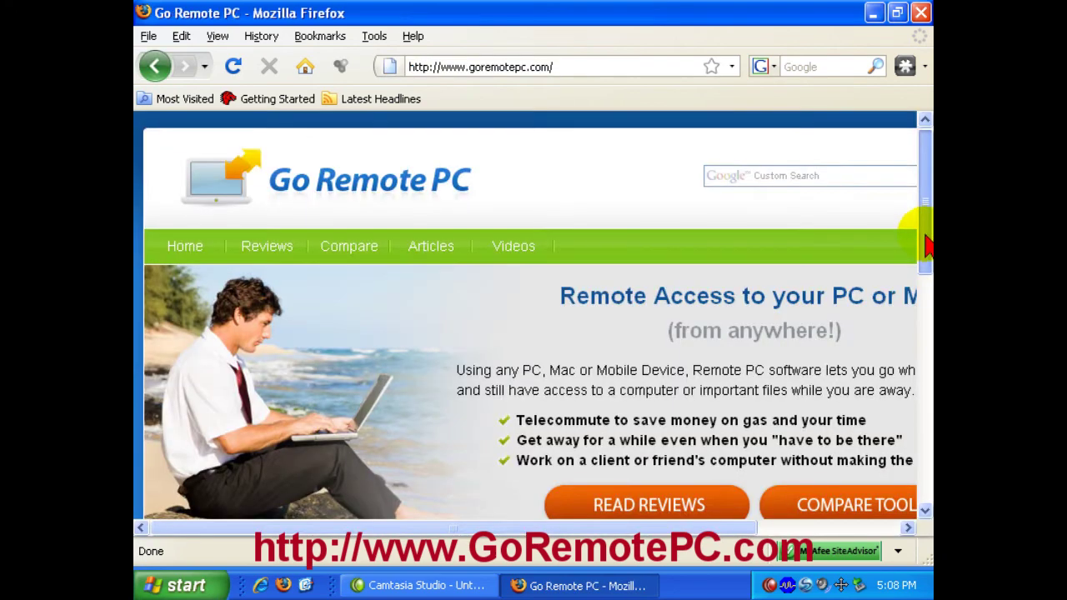
left_click_drag(923, 231, 925, 425)
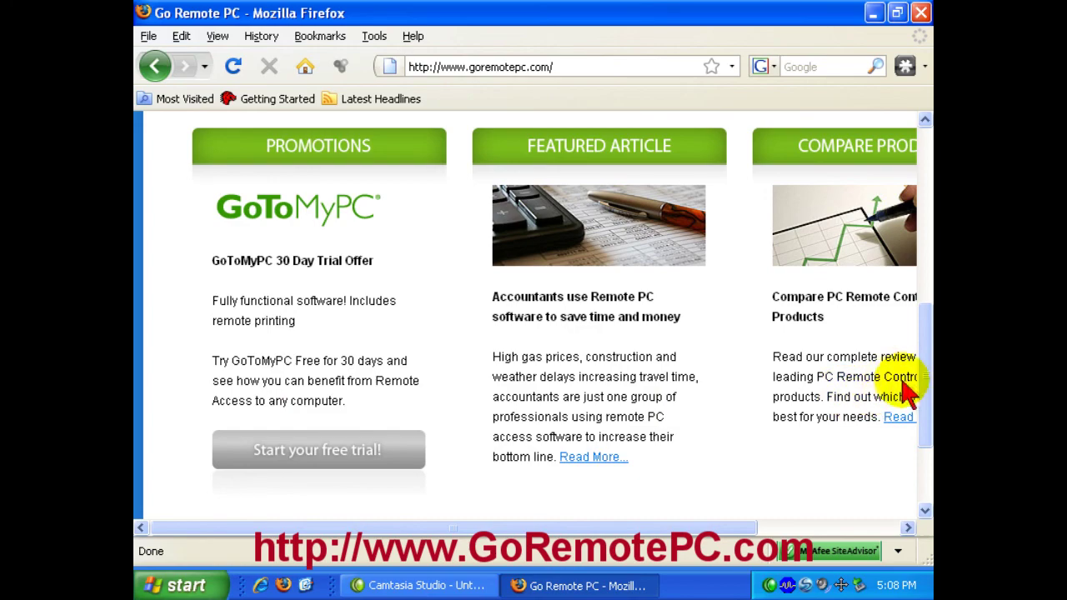
left_click_drag(925, 387, 919, 209)
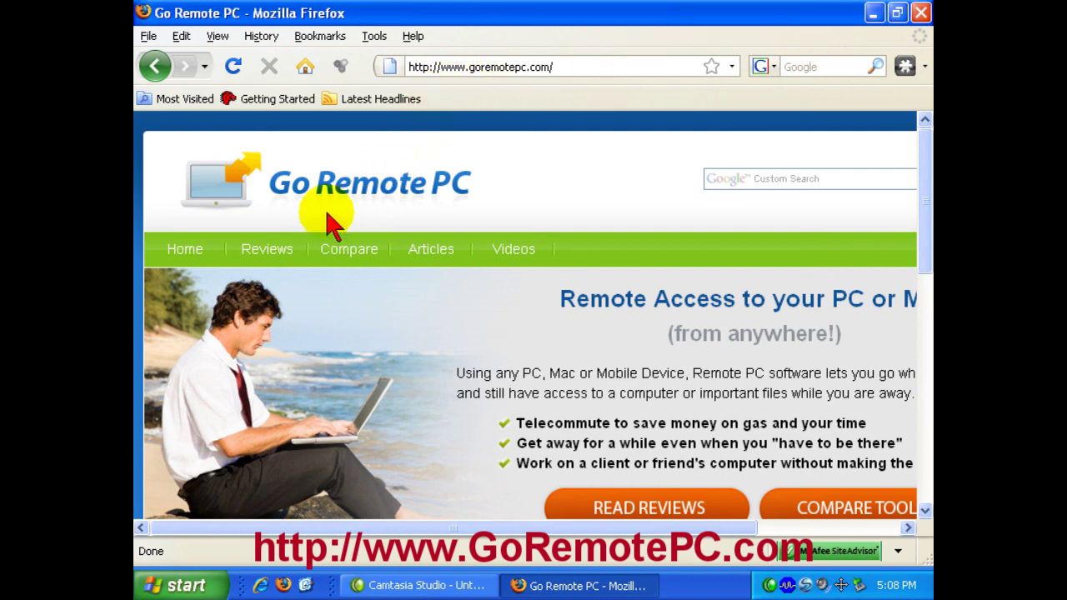
scroll(606, 225, "down", 4)
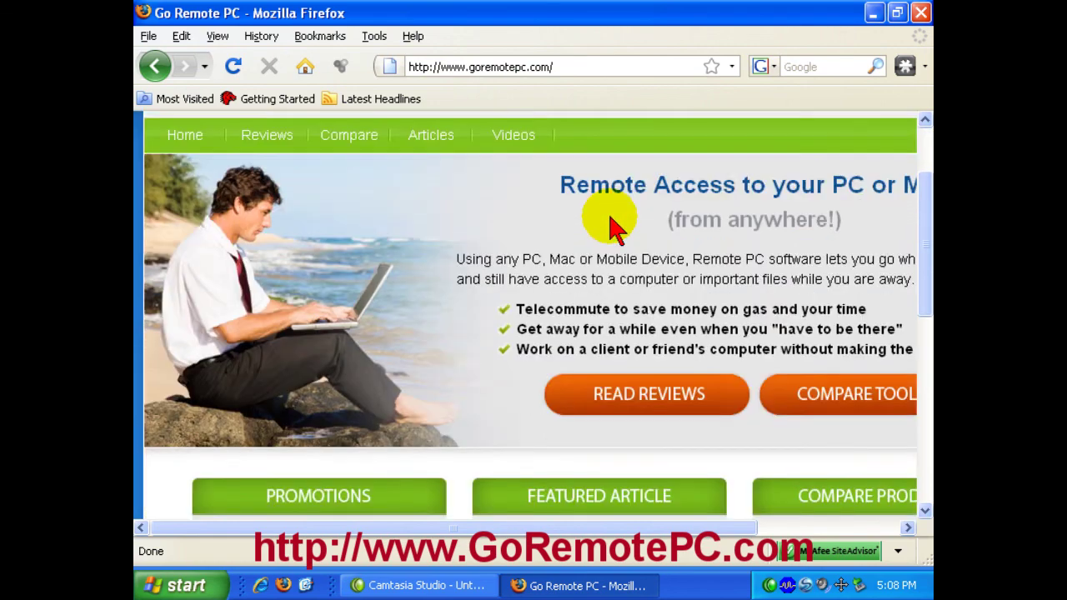
scroll(610, 240, "down", 6)
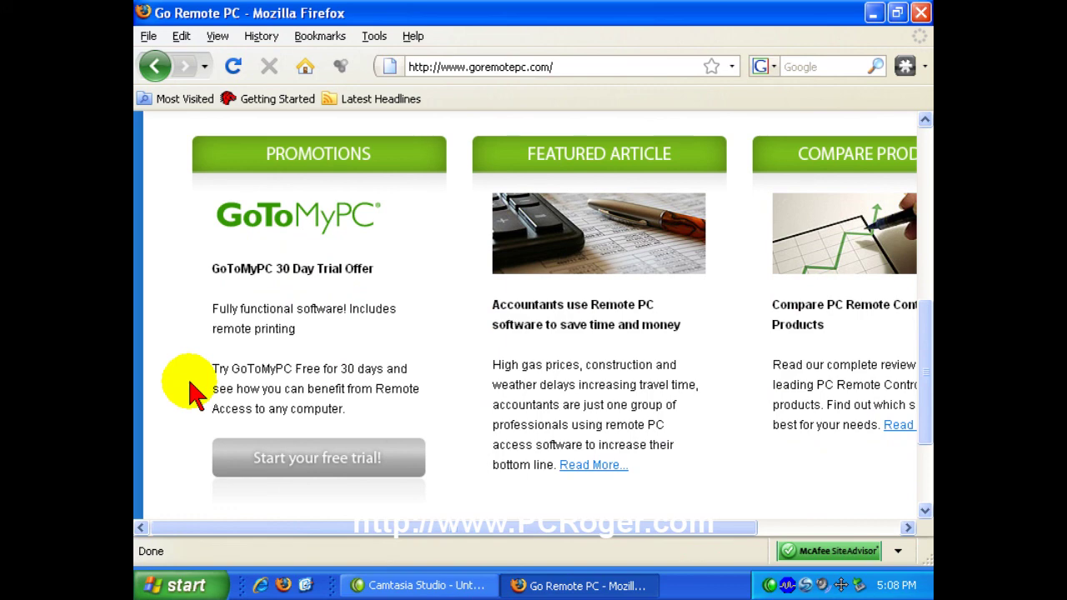
left_click(921, 13)
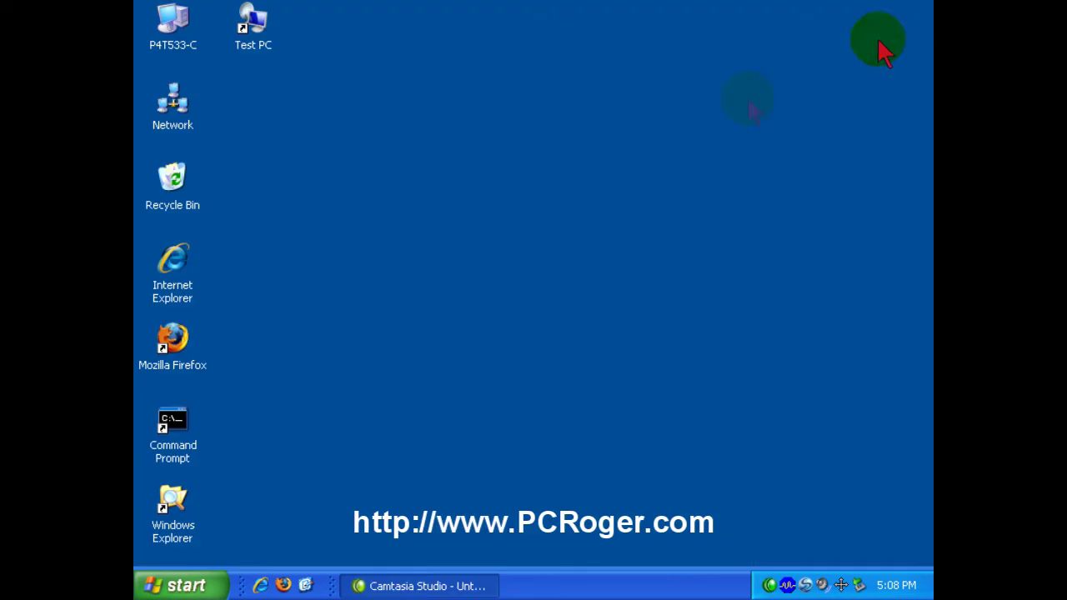